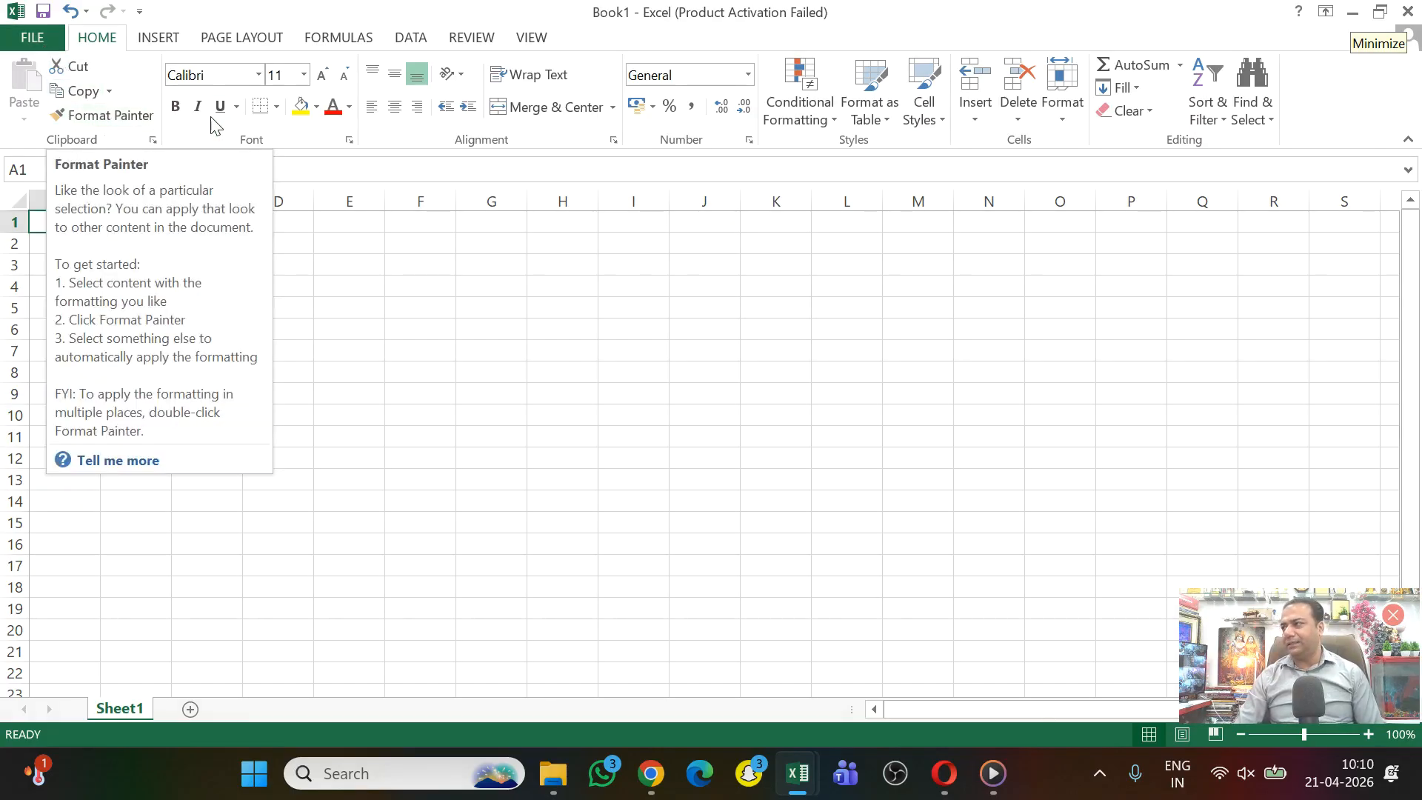
left_click_drag(437, 265, 441, 567)
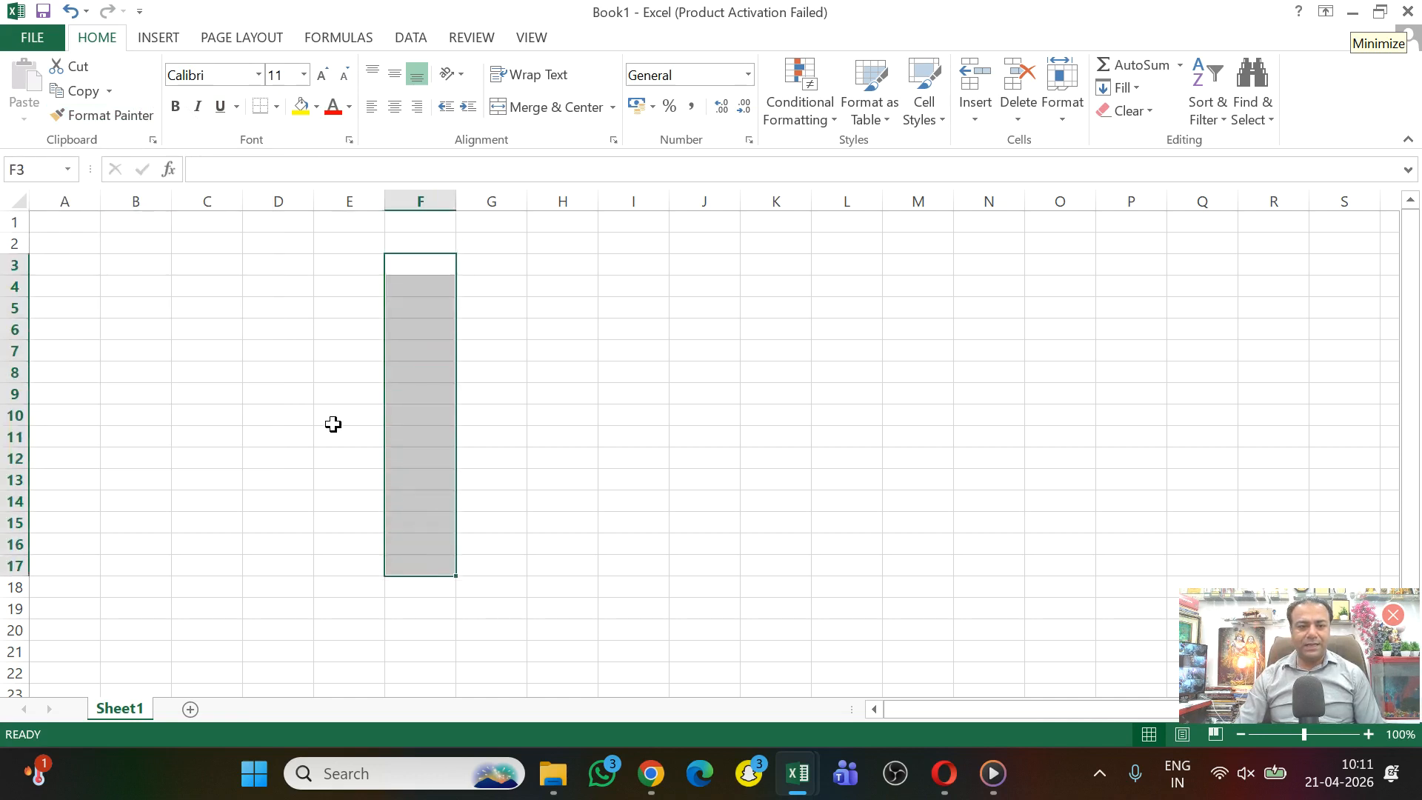
left_click_drag(222, 390, 708, 388)
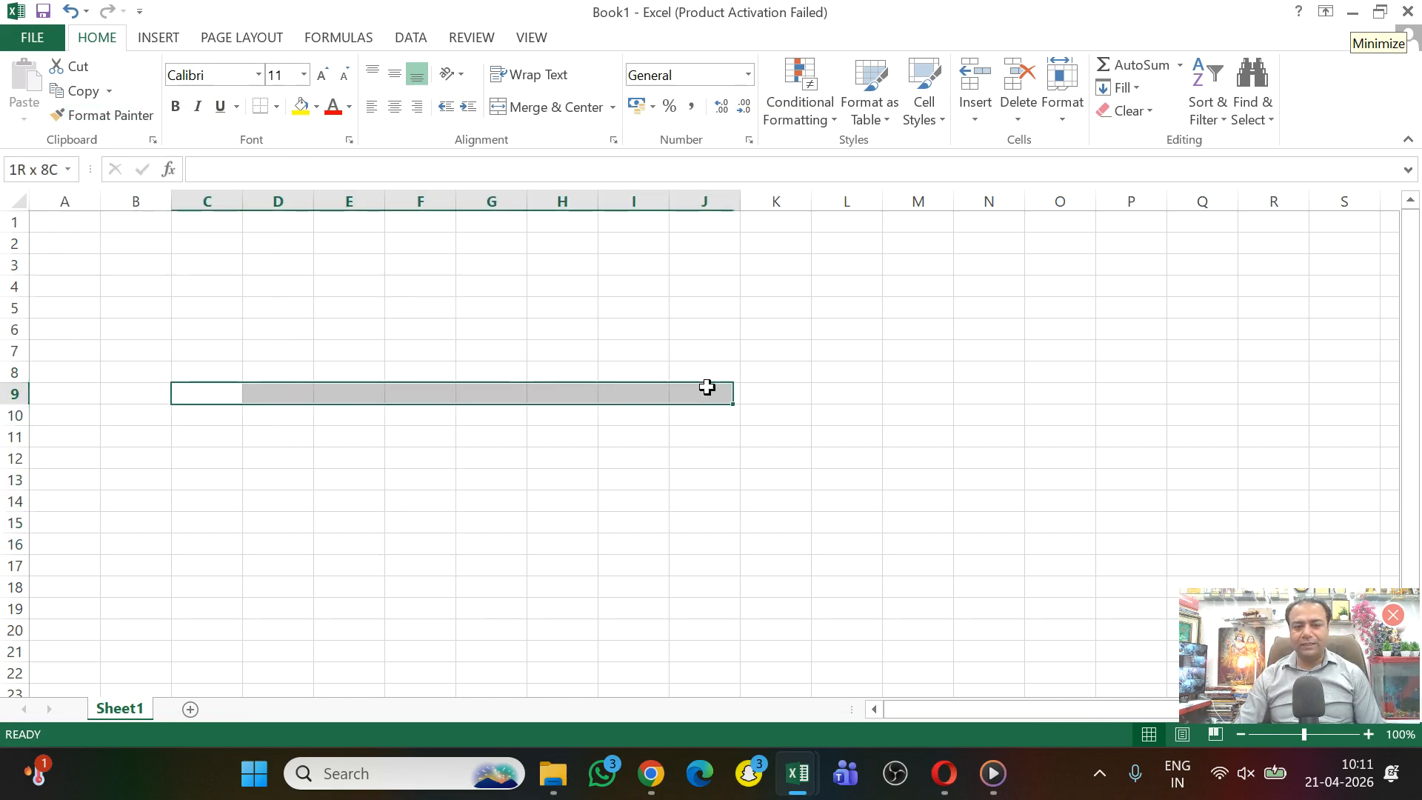
left_click(571, 356)
left_click(634, 356)
left_click(646, 422)
left_click(426, 396)
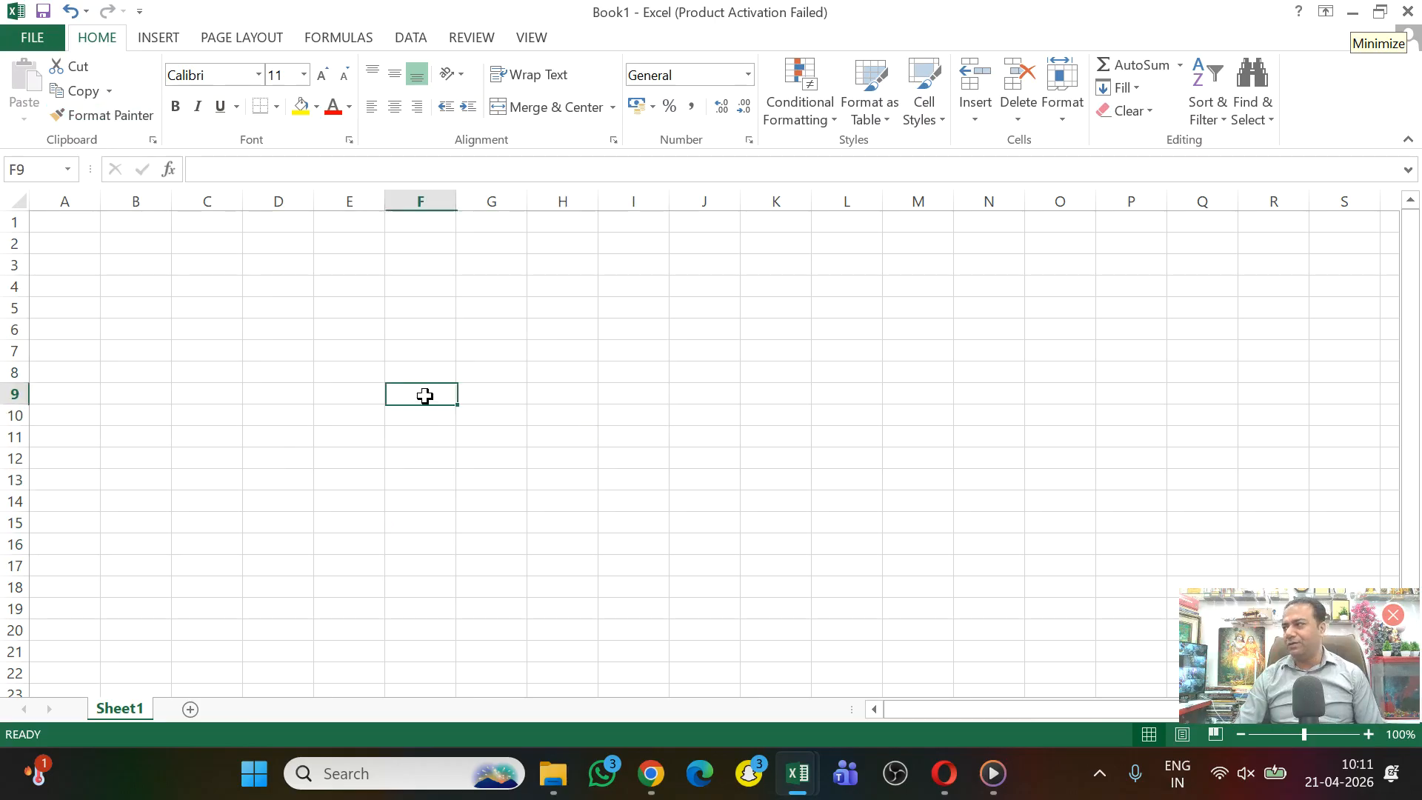
left_click(556, 357)
left_click(724, 431)
left_click(500, 431)
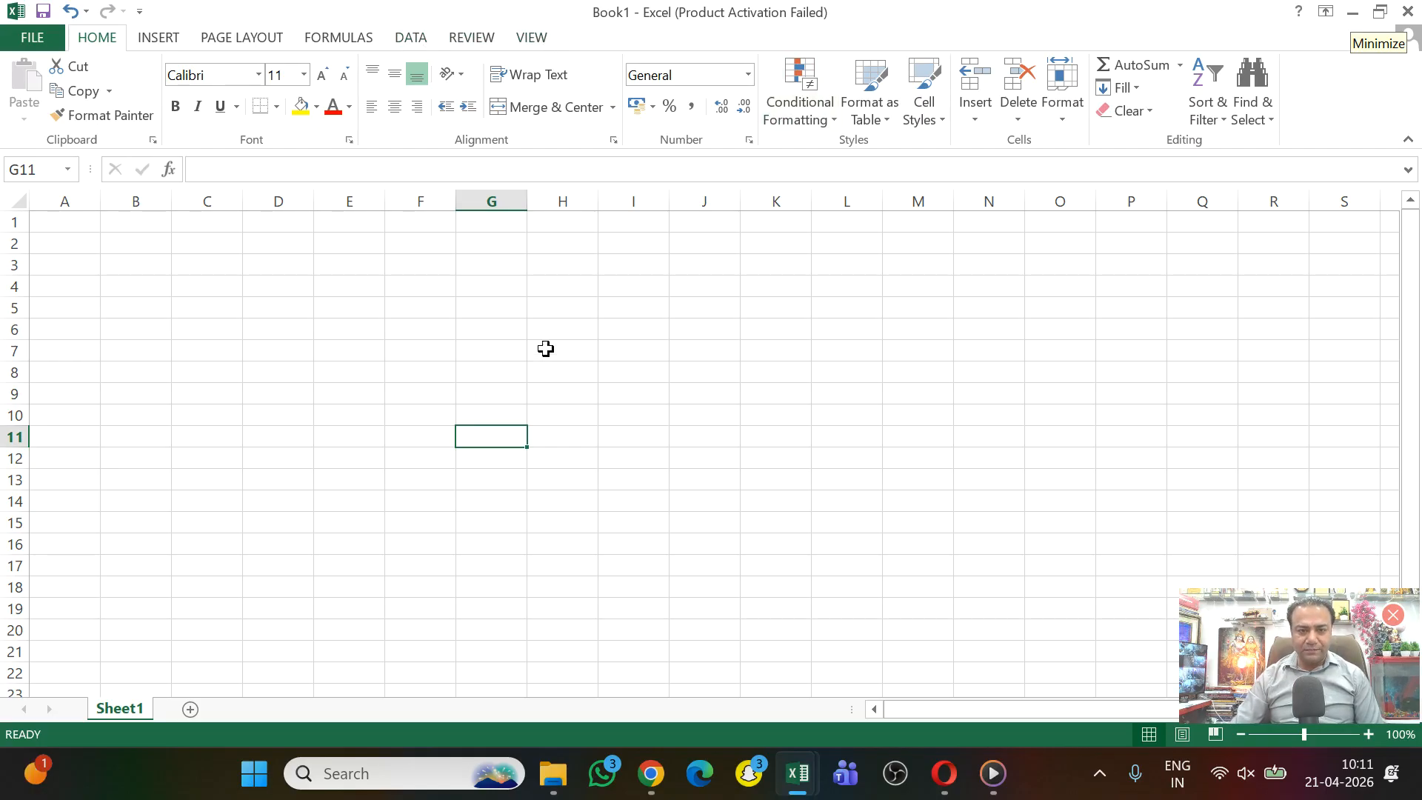
left_click_drag(162, 269, 948, 550)
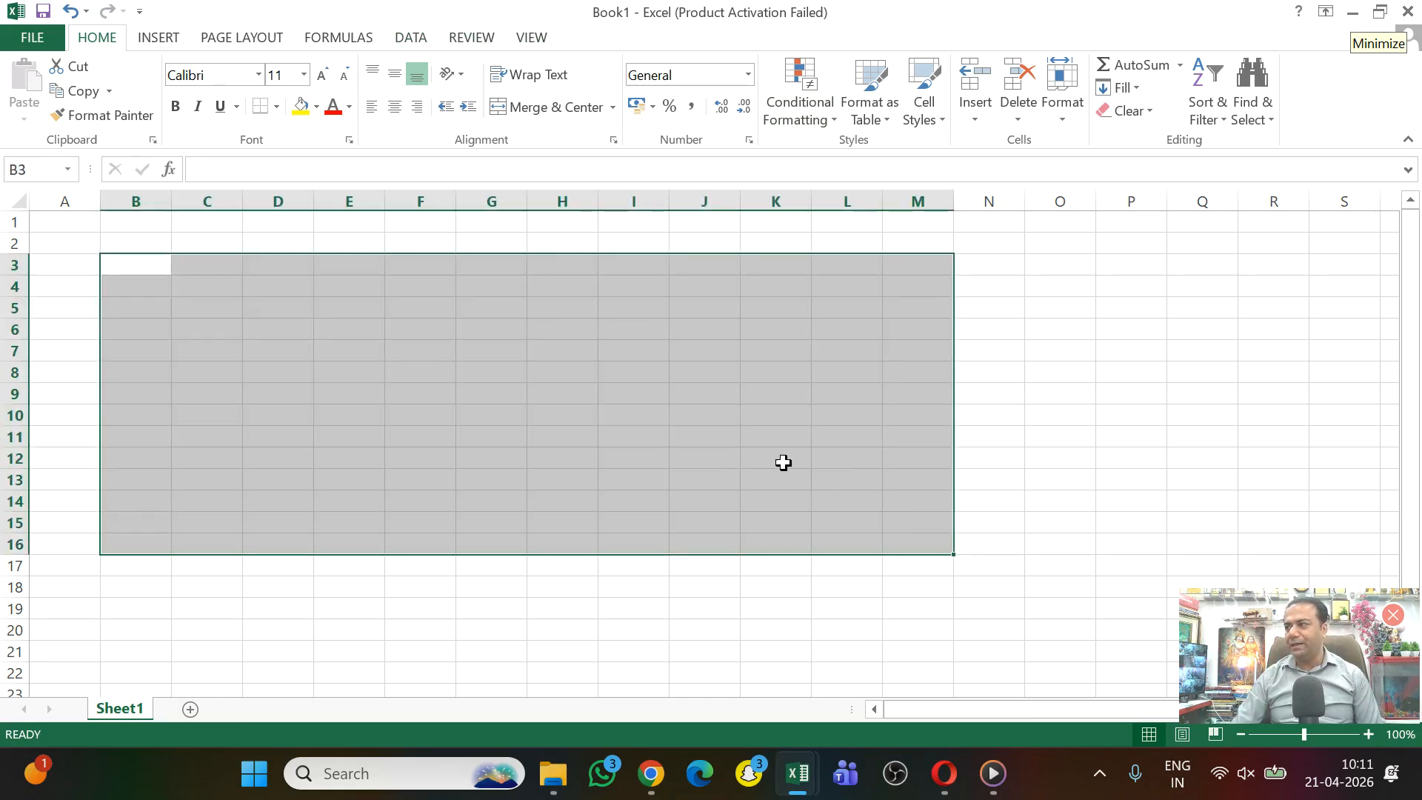
left_click(784, 461)
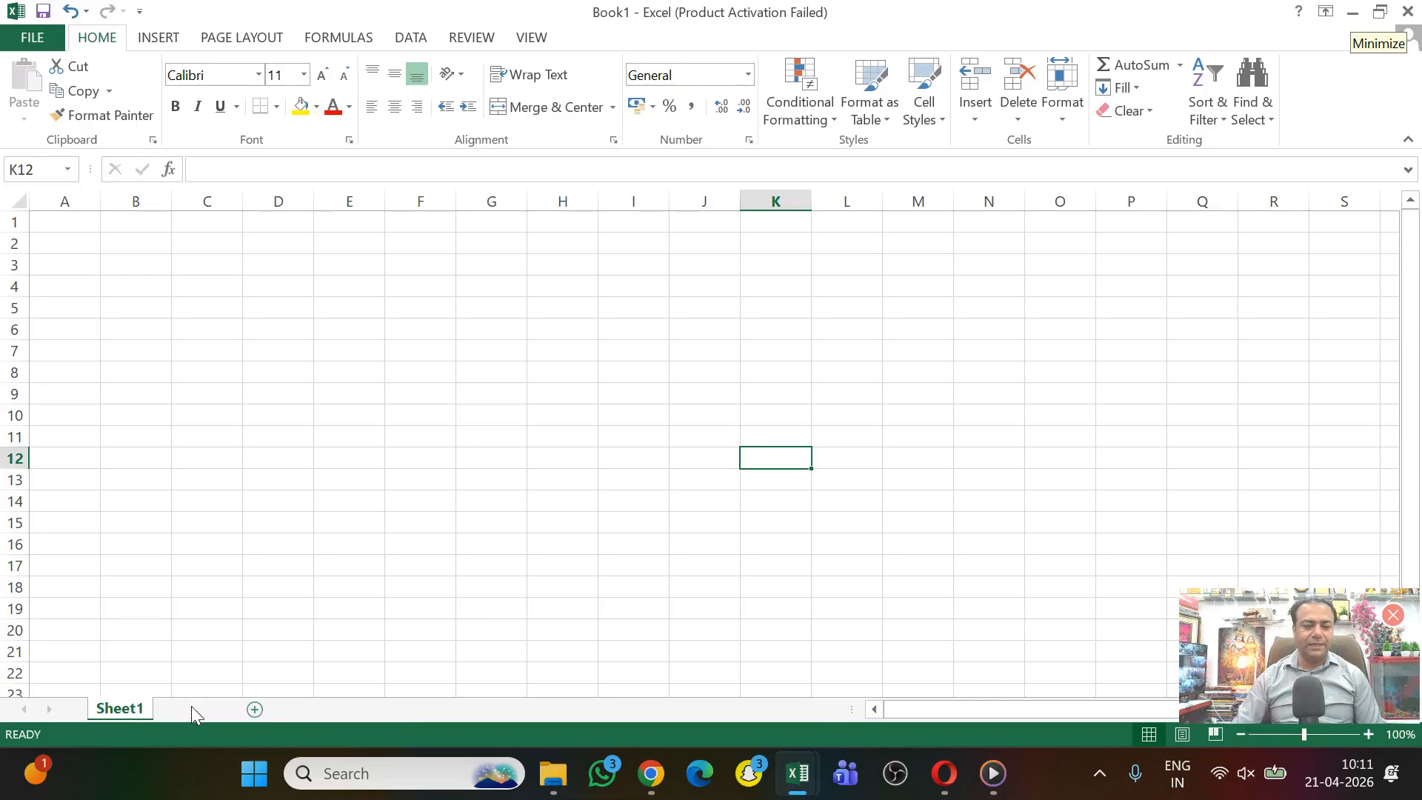
Step: Add two new worksheets to the workbook and return to Sheet1
left_click(190, 709)
left_click(254, 709)
left_click(117, 709)
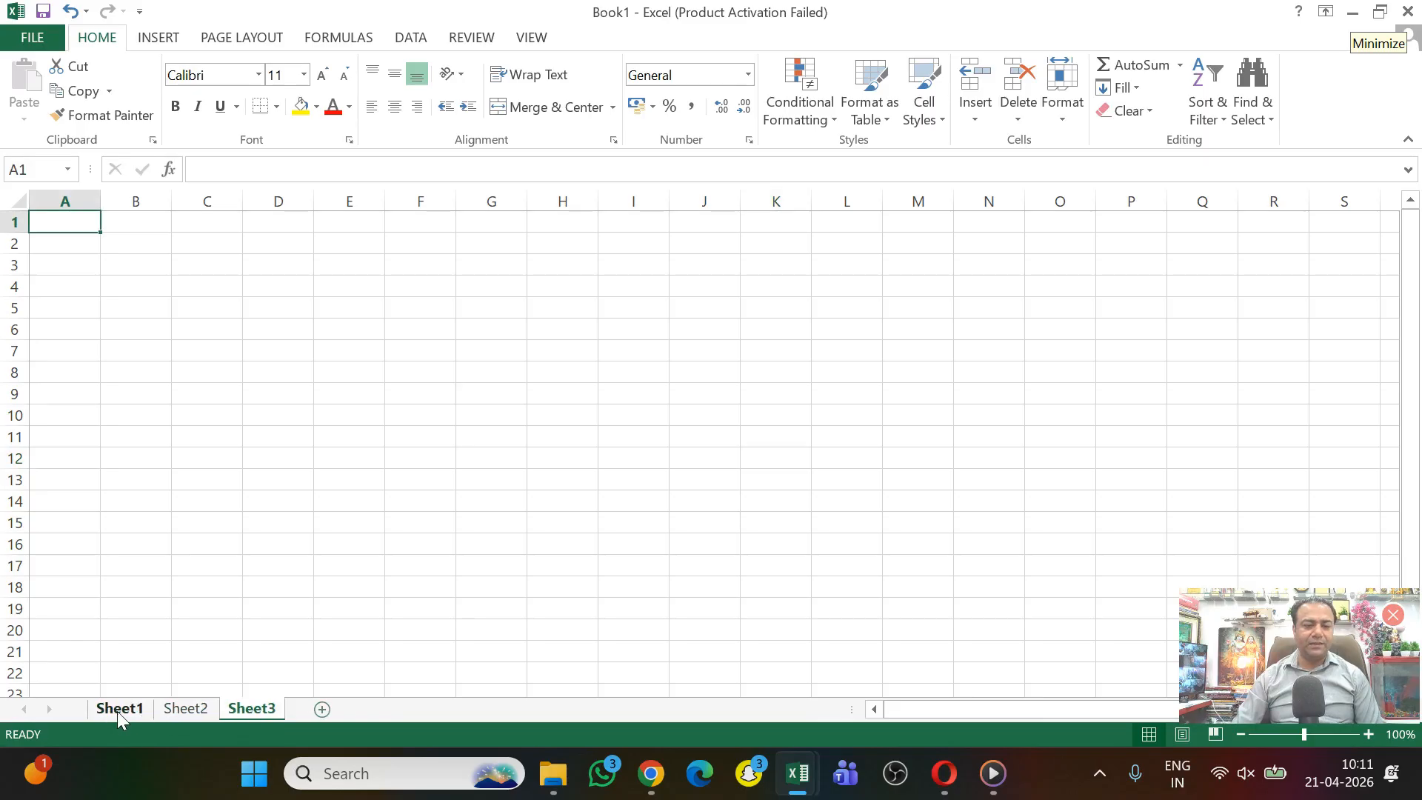
left_click(245, 379)
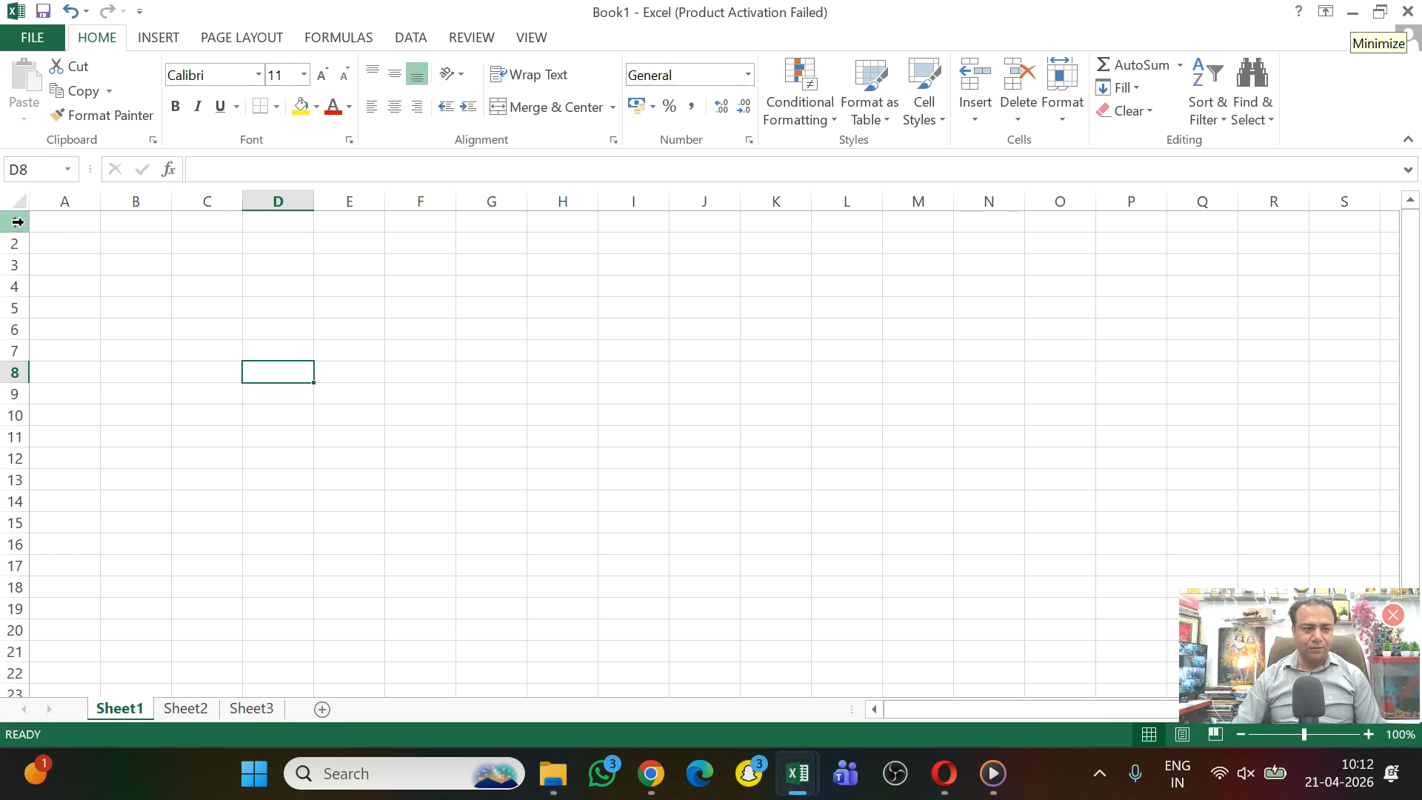
left_click(17, 221)
left_click(16, 243)
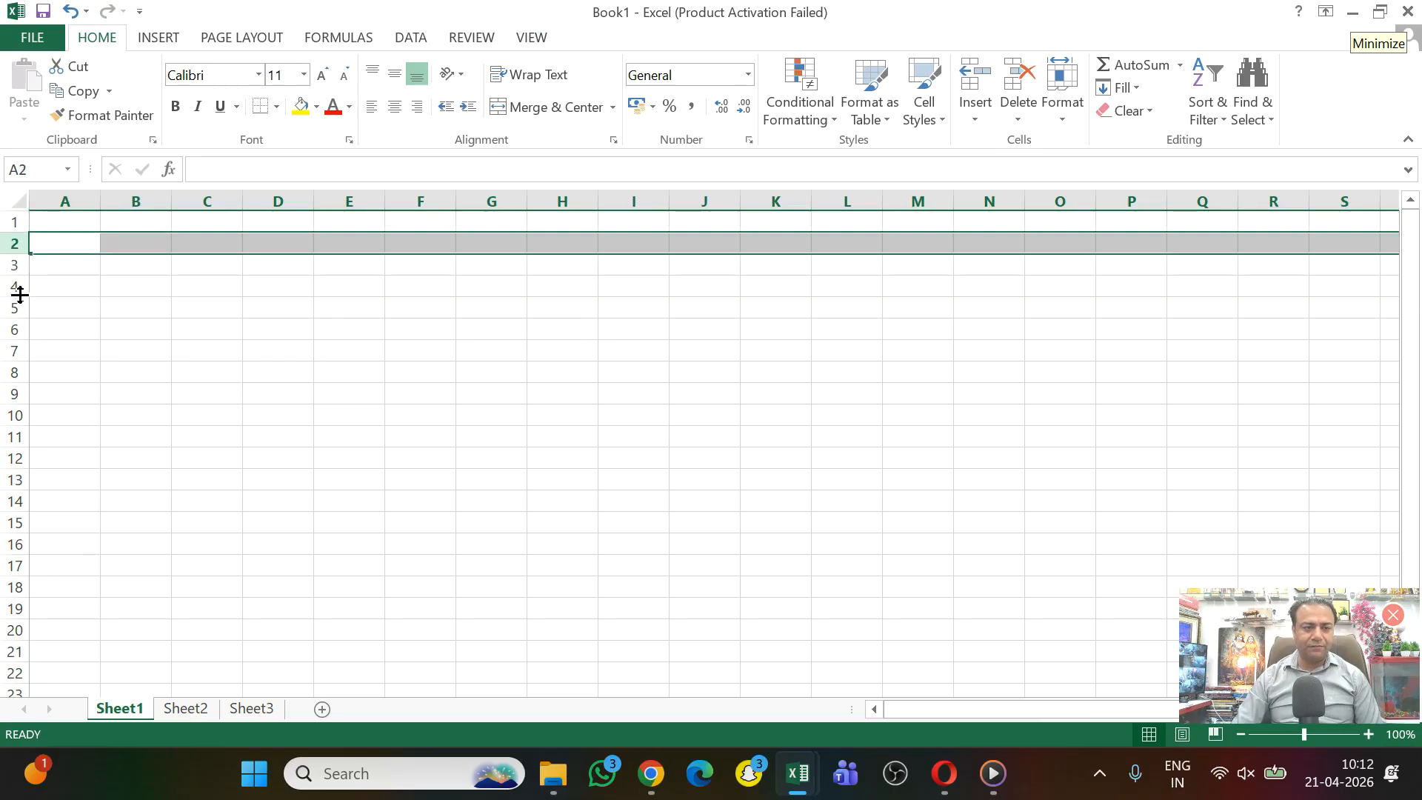
left_click(40, 421)
left_click(89, 463)
left_click_drag(216, 453, 851, 439)
left_click_drag(440, 544, 1076, 555)
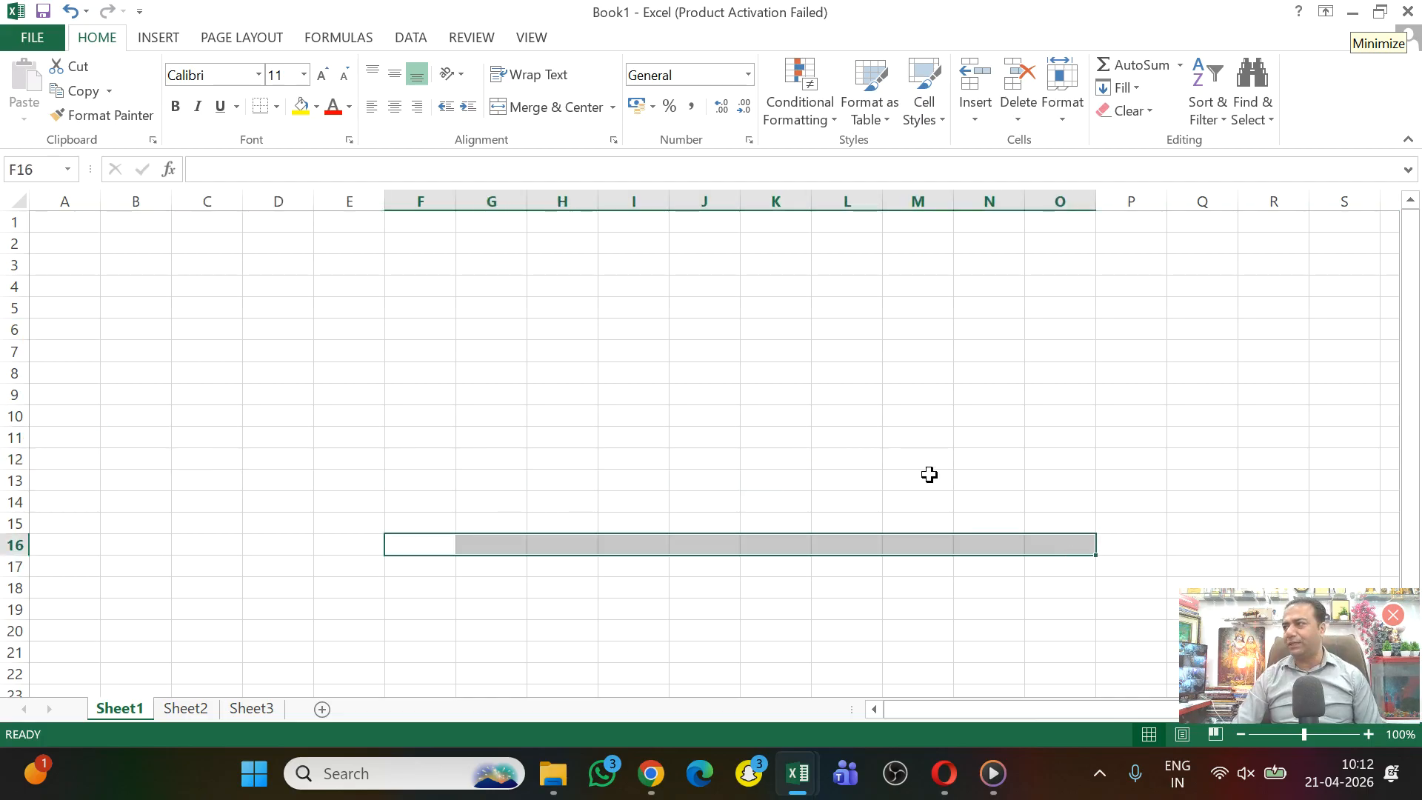
left_click_drag(65, 248, 64, 460)
left_click_drag(140, 232, 146, 523)
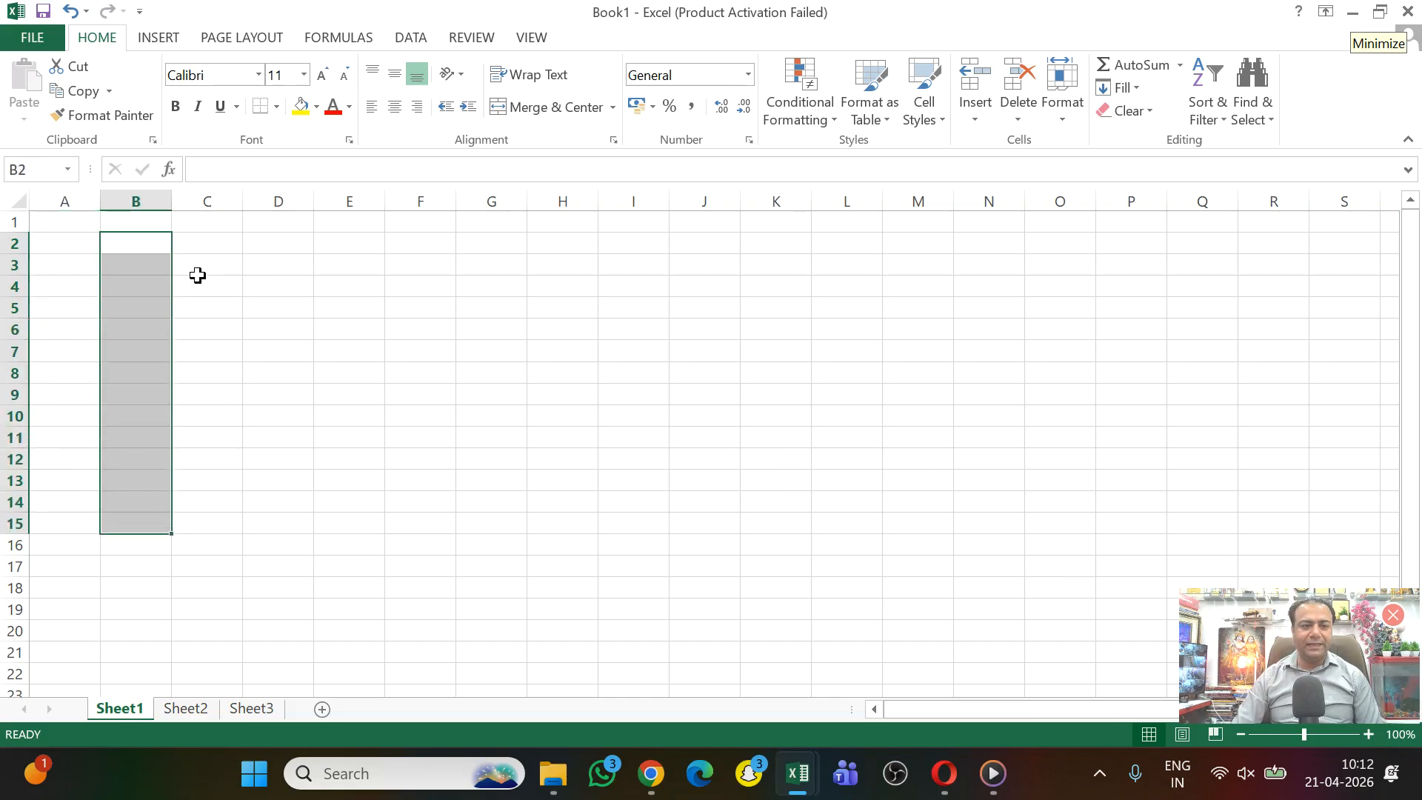
left_click_drag(197, 276, 201, 548)
left_click_drag(273, 309, 280, 498)
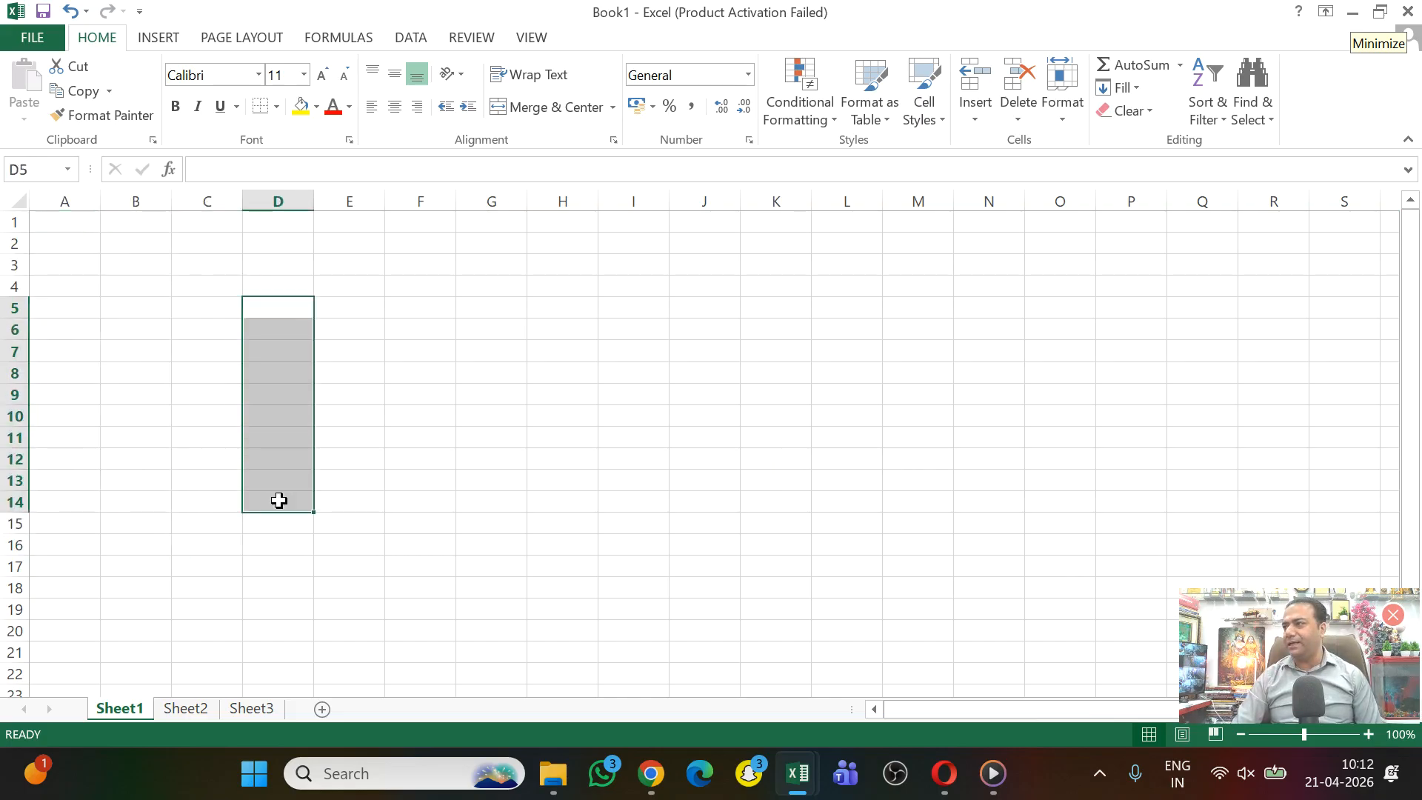
left_click(427, 351)
left_click(474, 353)
left_click(556, 353)
left_click(626, 352)
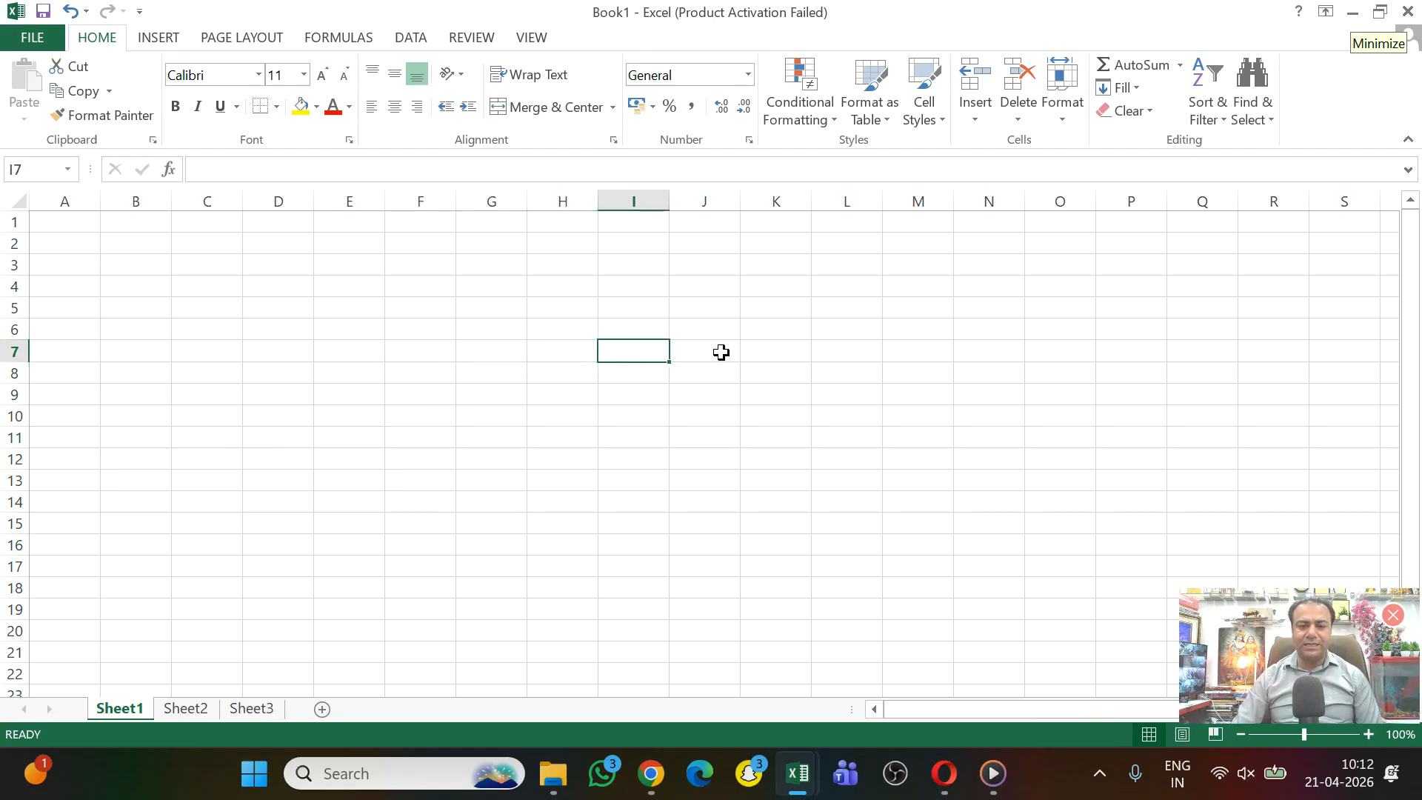
left_click(700, 352)
left_click(774, 352)
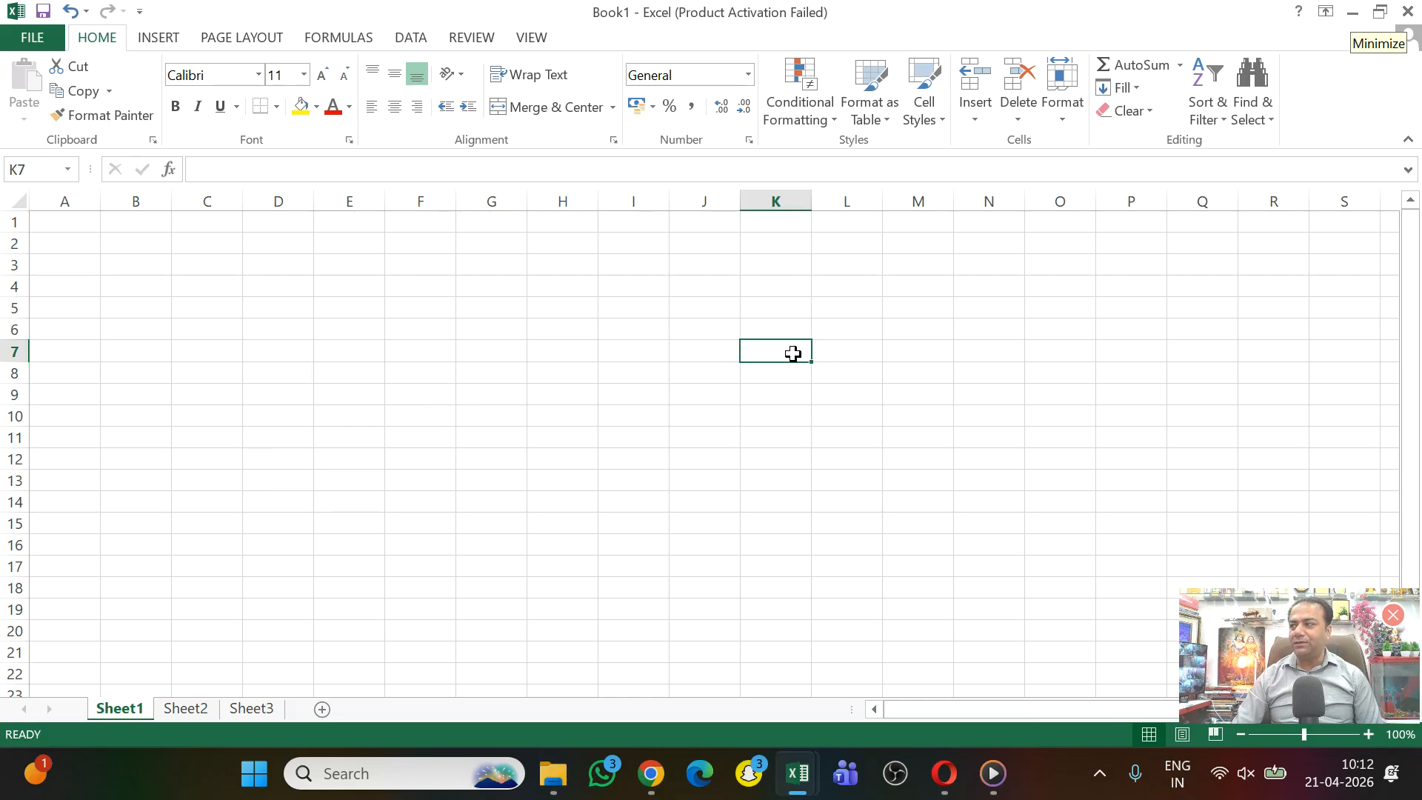
left_click(91, 228)
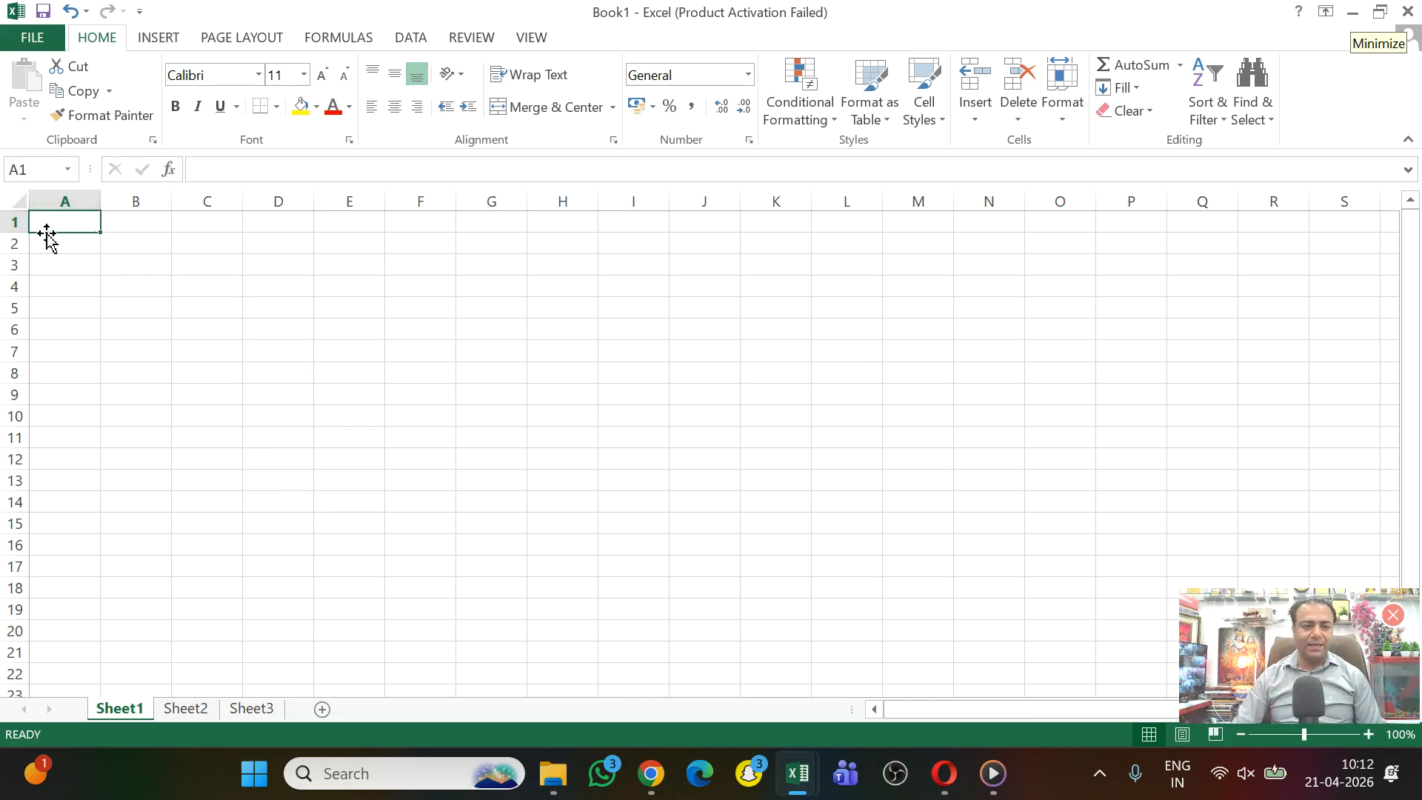
left_click(139, 220)
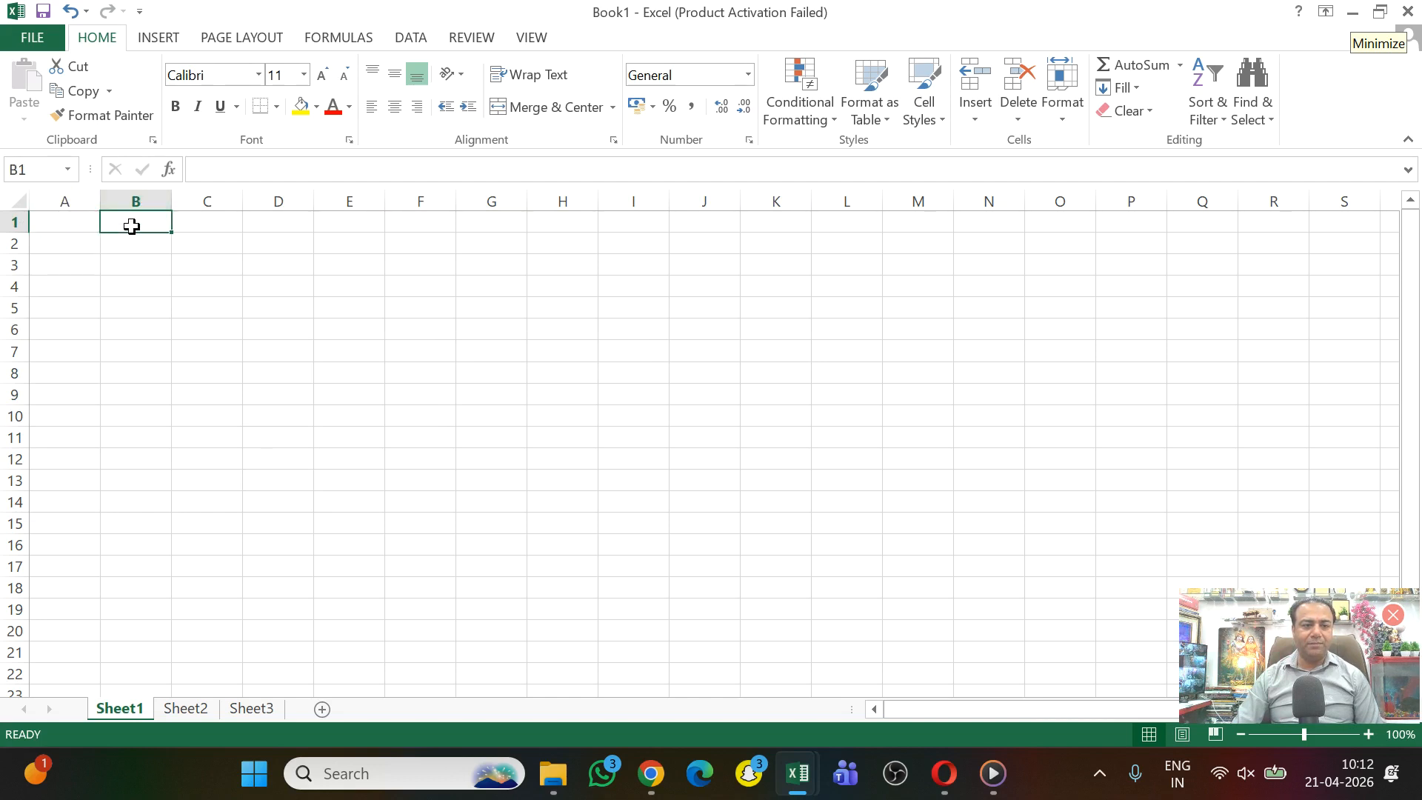
Step: Enter the test text dfsdf in D9 and sfs in E9, and clear both cells
left_click(288, 402)
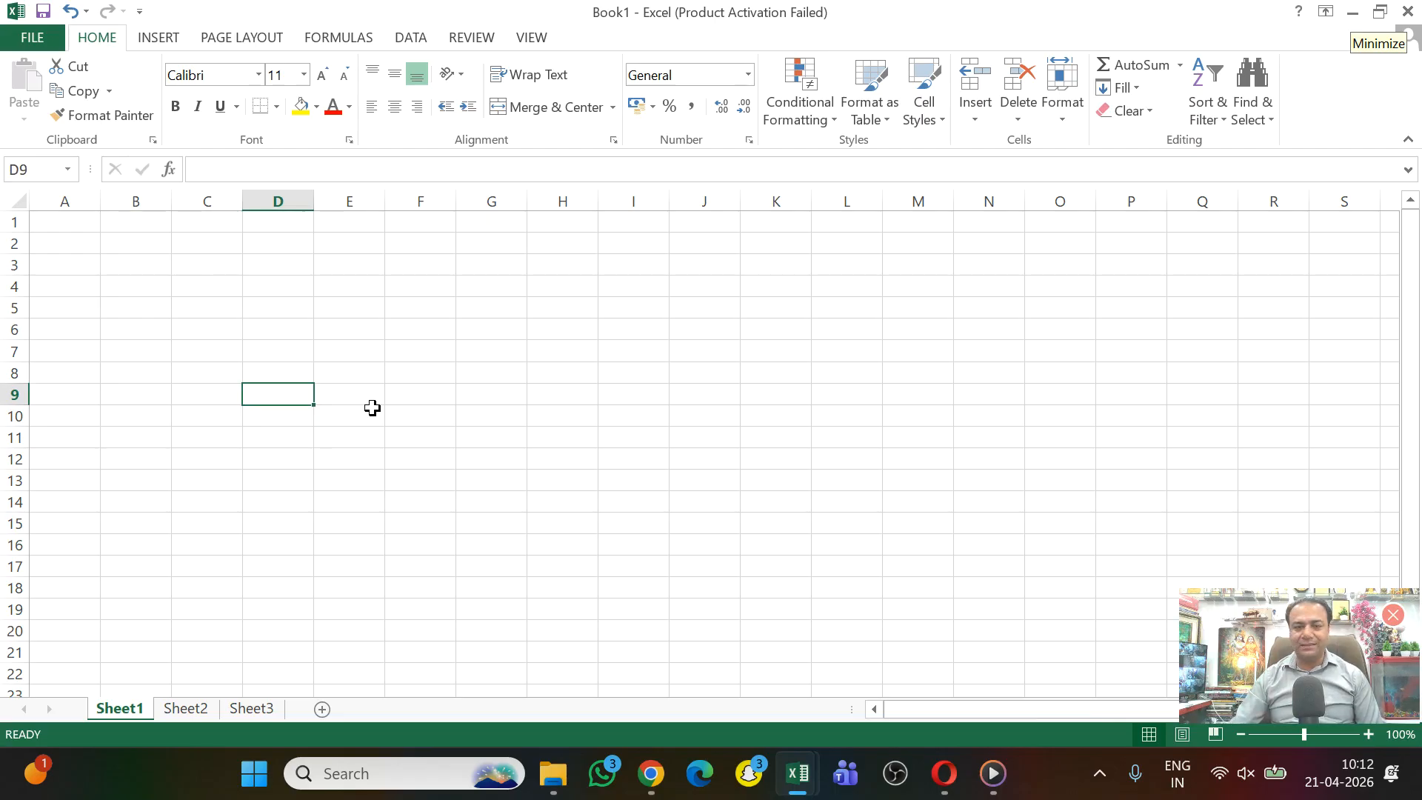
type("dfsdf")
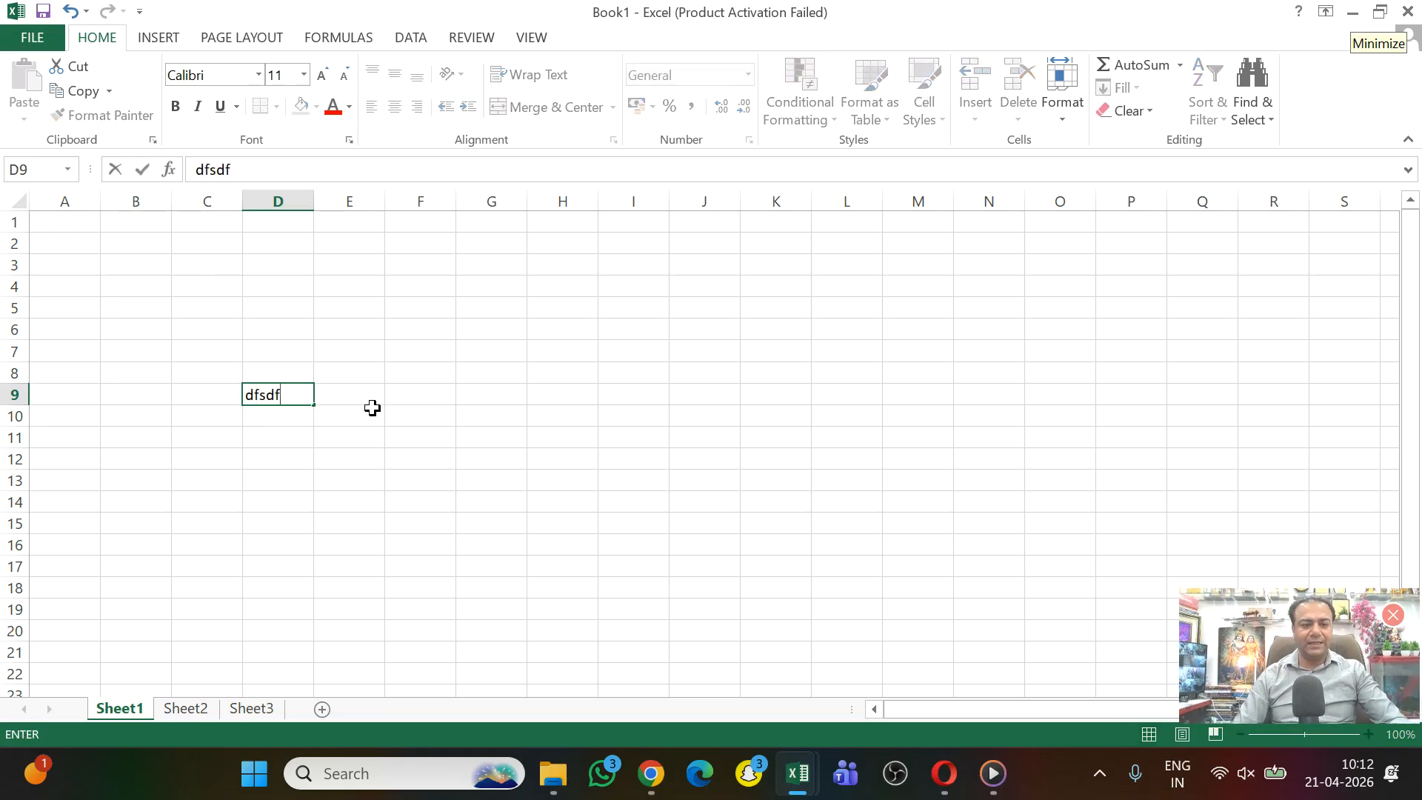
key("Tab")
type("sfs")
left_click(372, 407)
key("Up")
key("shift+Left")
key("Delete")
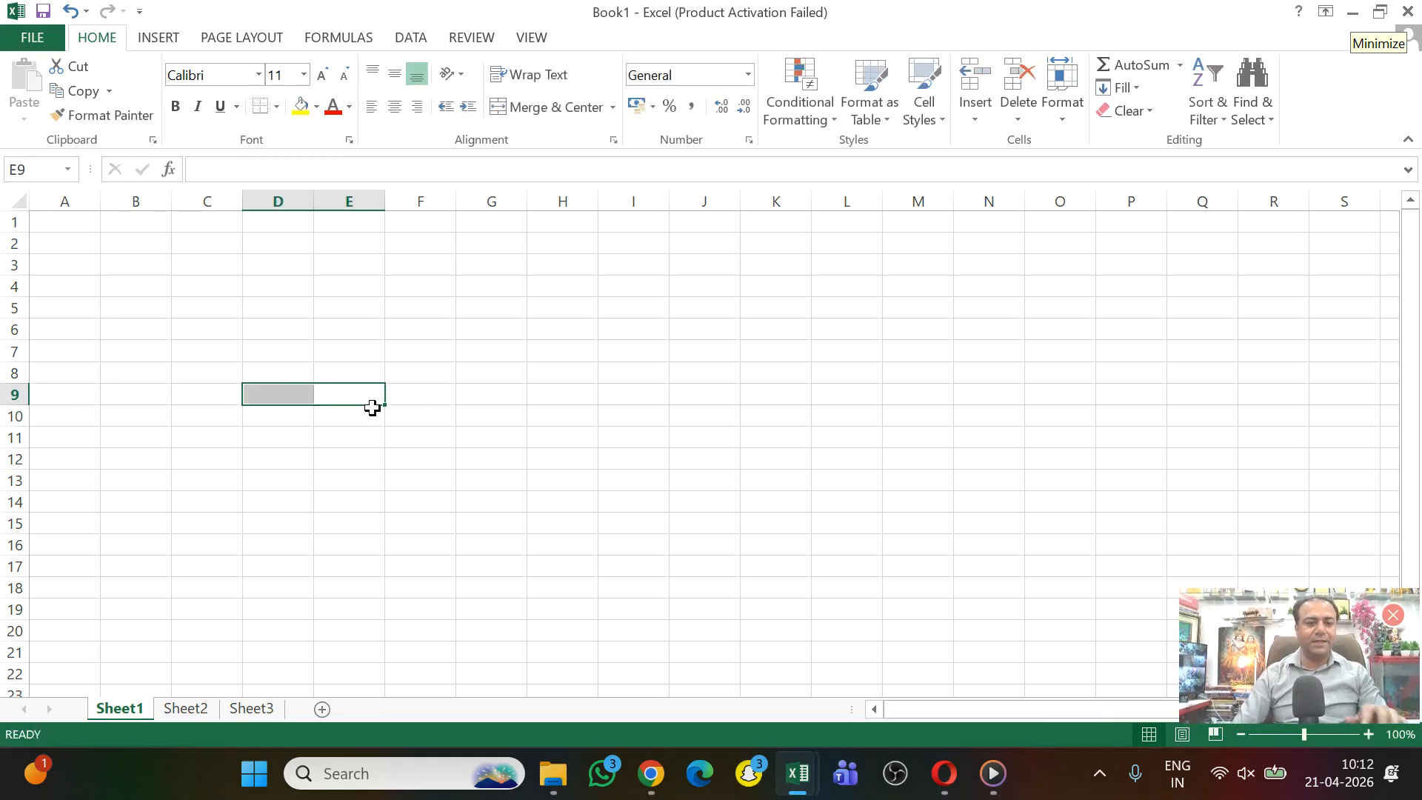
left_click(372, 408)
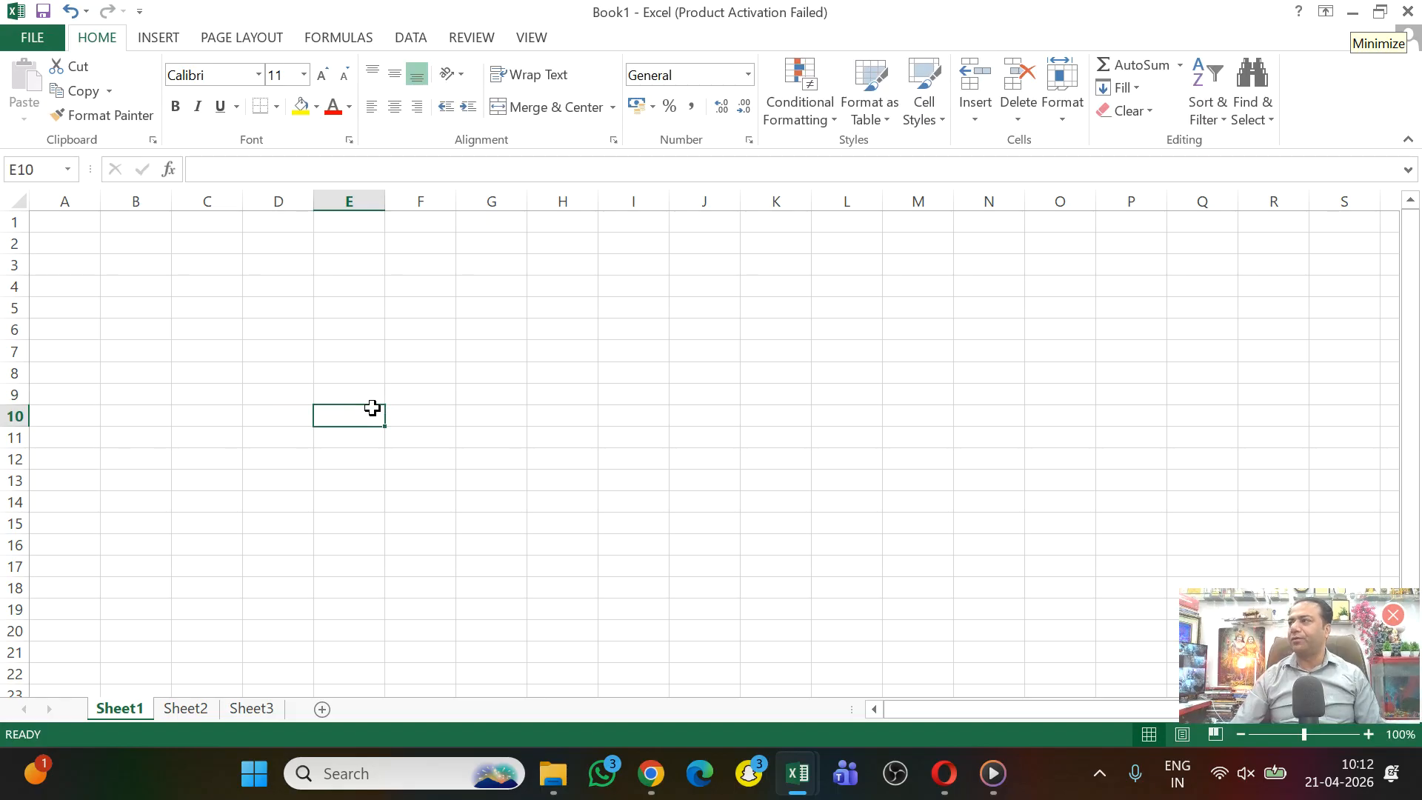
key("Up")
key("Up")
key("Up")
key("Up")
key("Up")
key("Up")
key("Up")
key("Up")
key("Up")
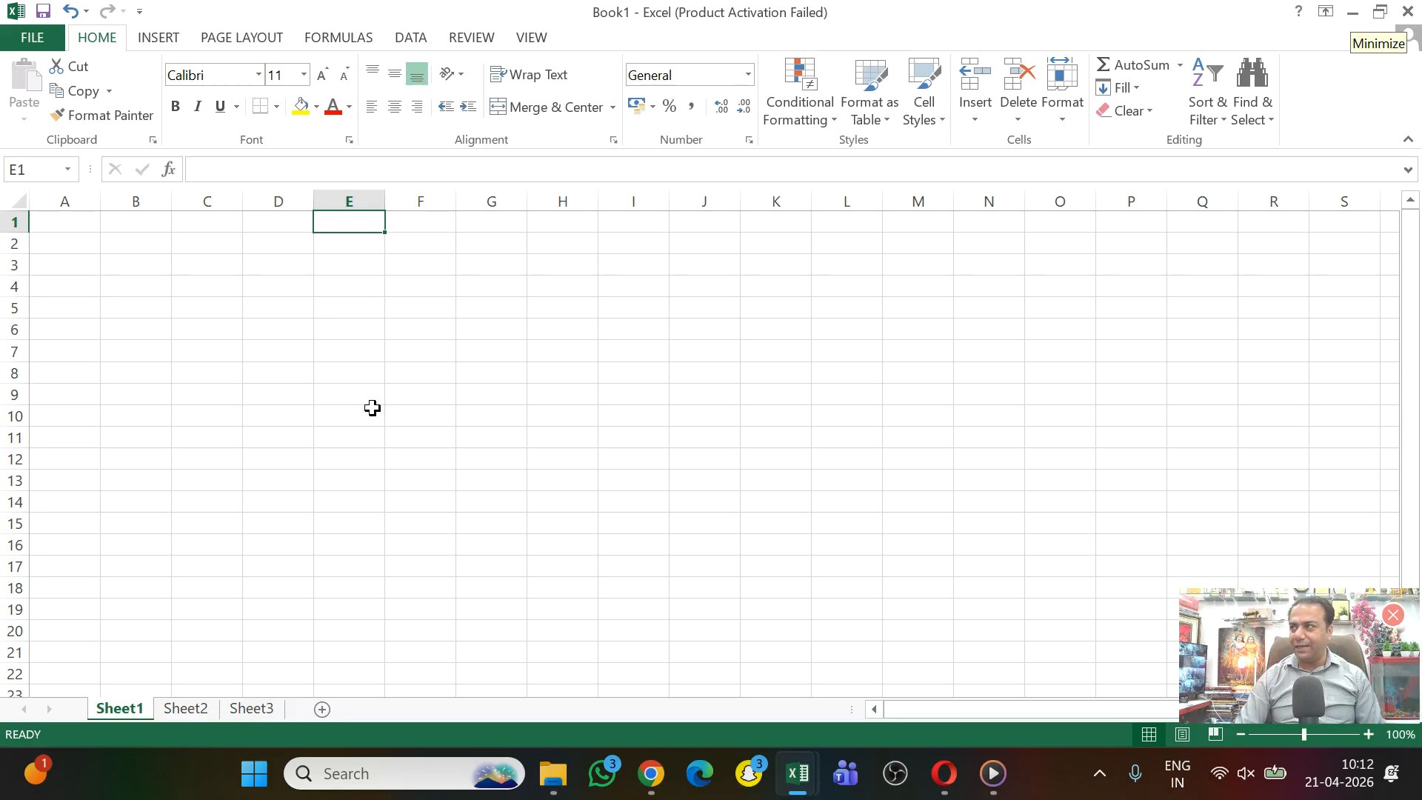
left_click(435, 263)
left_click(494, 352)
left_click(690, 314)
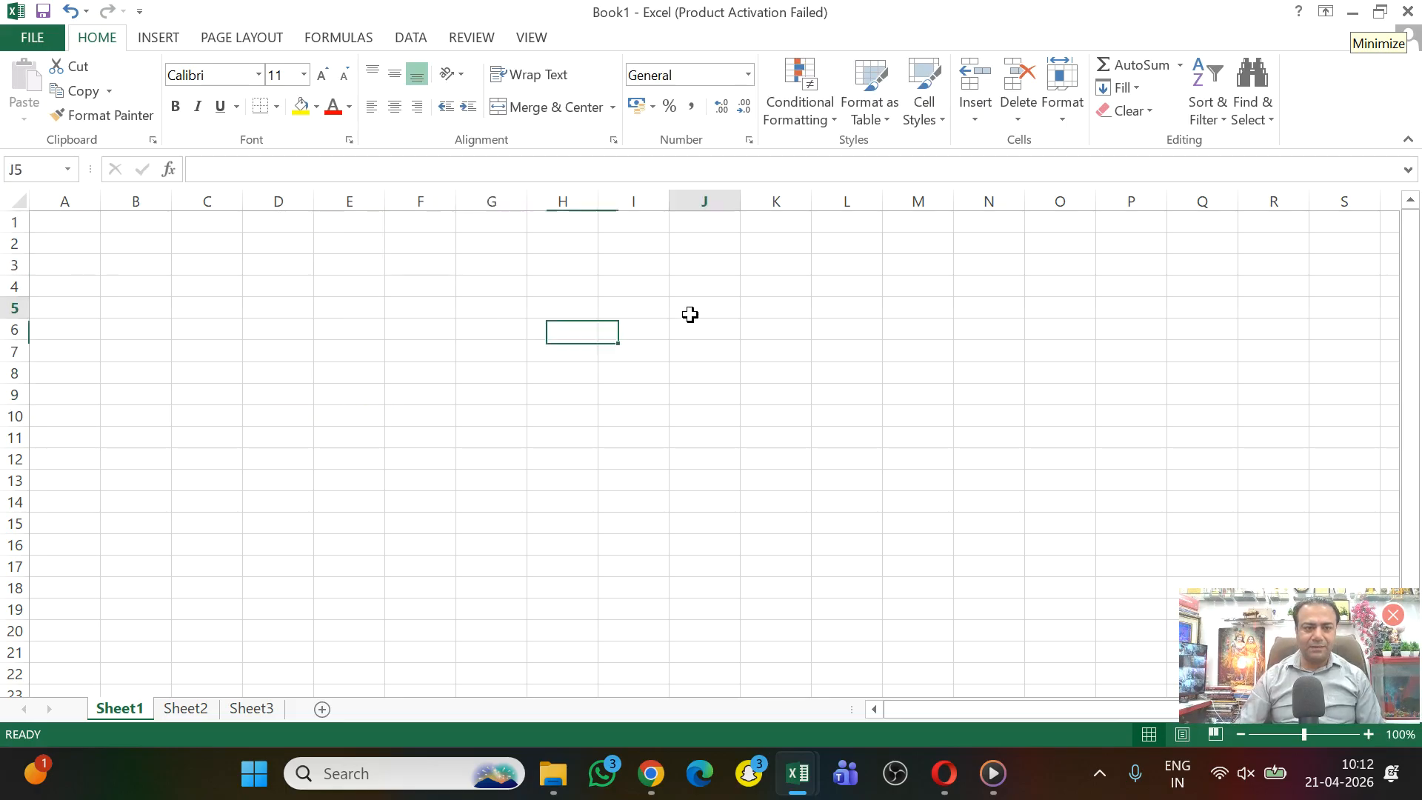
Step: Enter a student's first name in cell A1
left_click(87, 222)
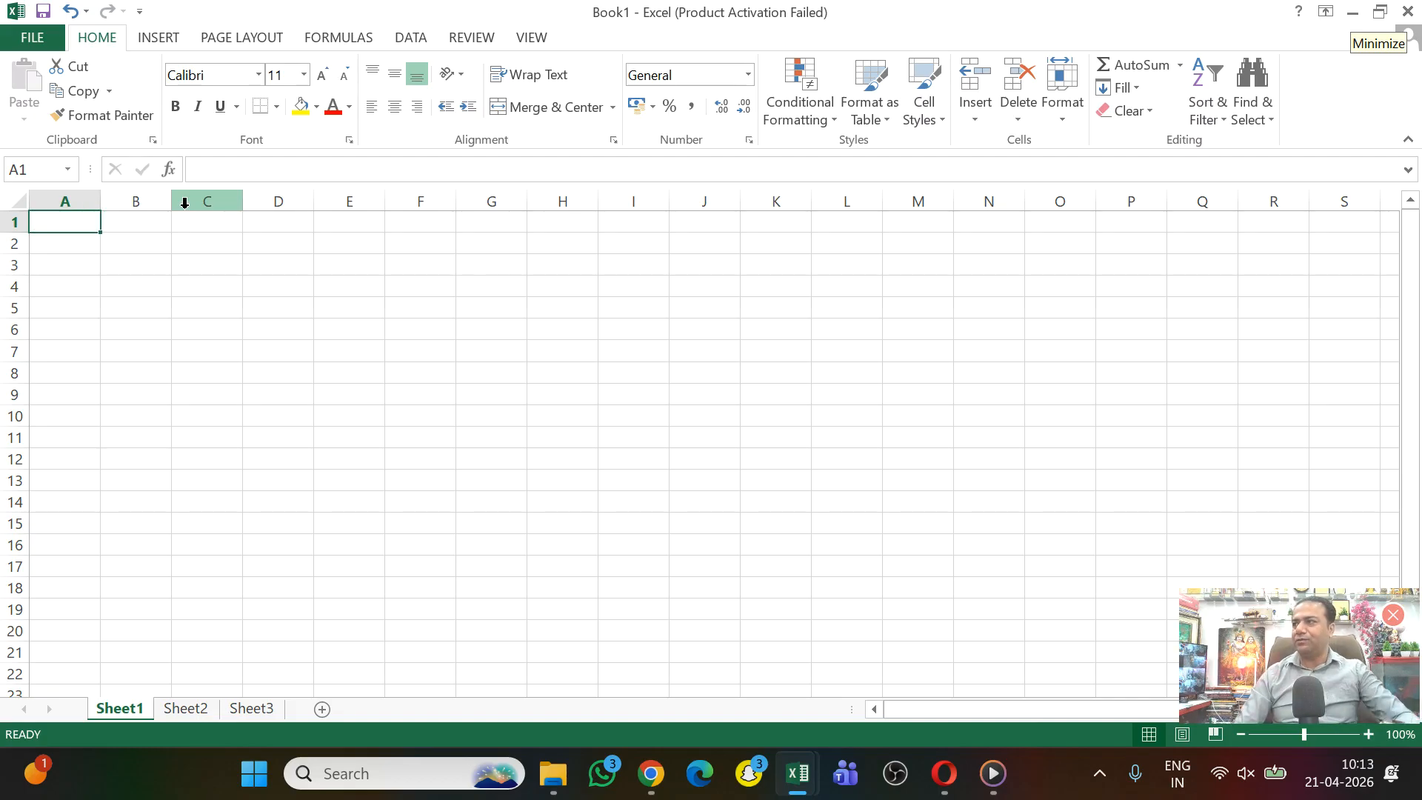
type("Rahul")
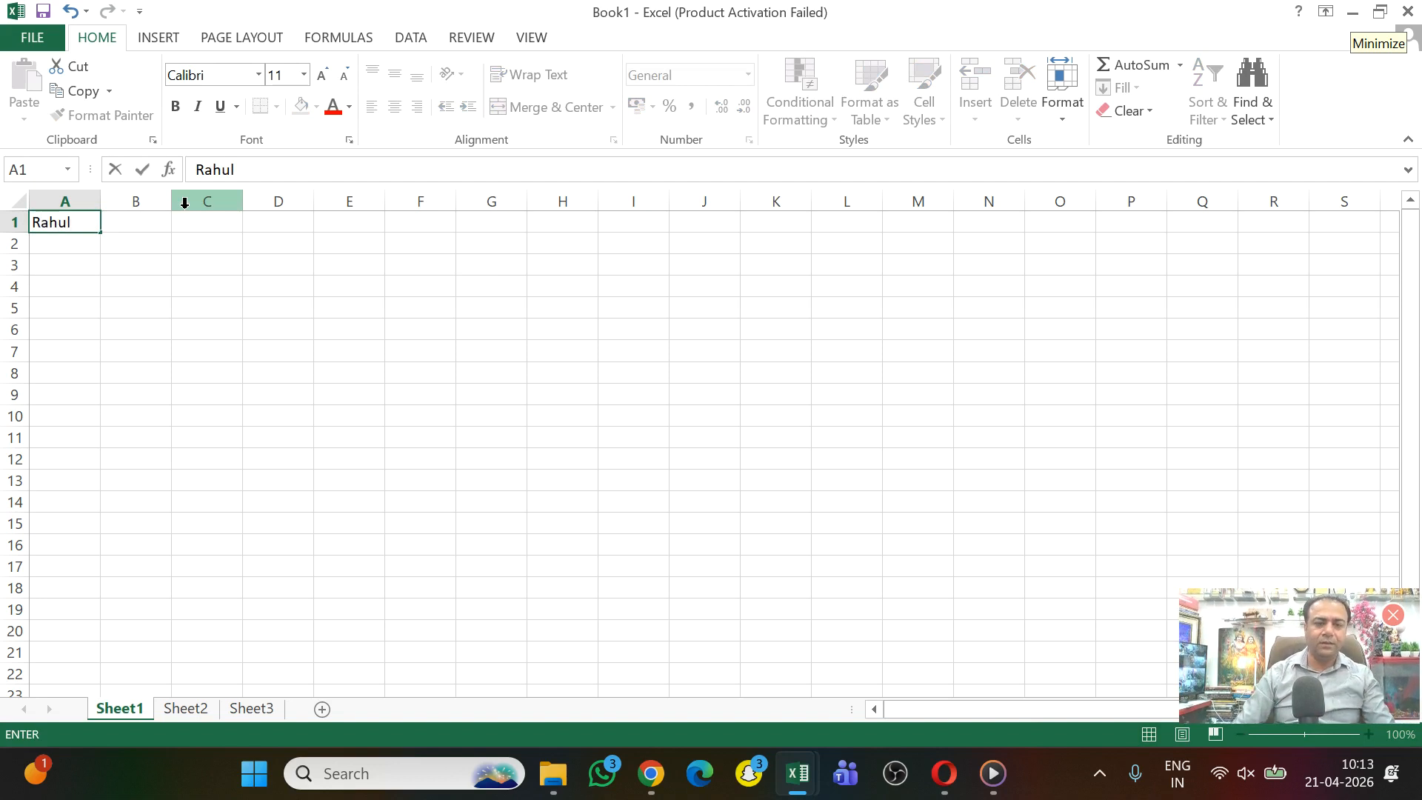
key("Tab")
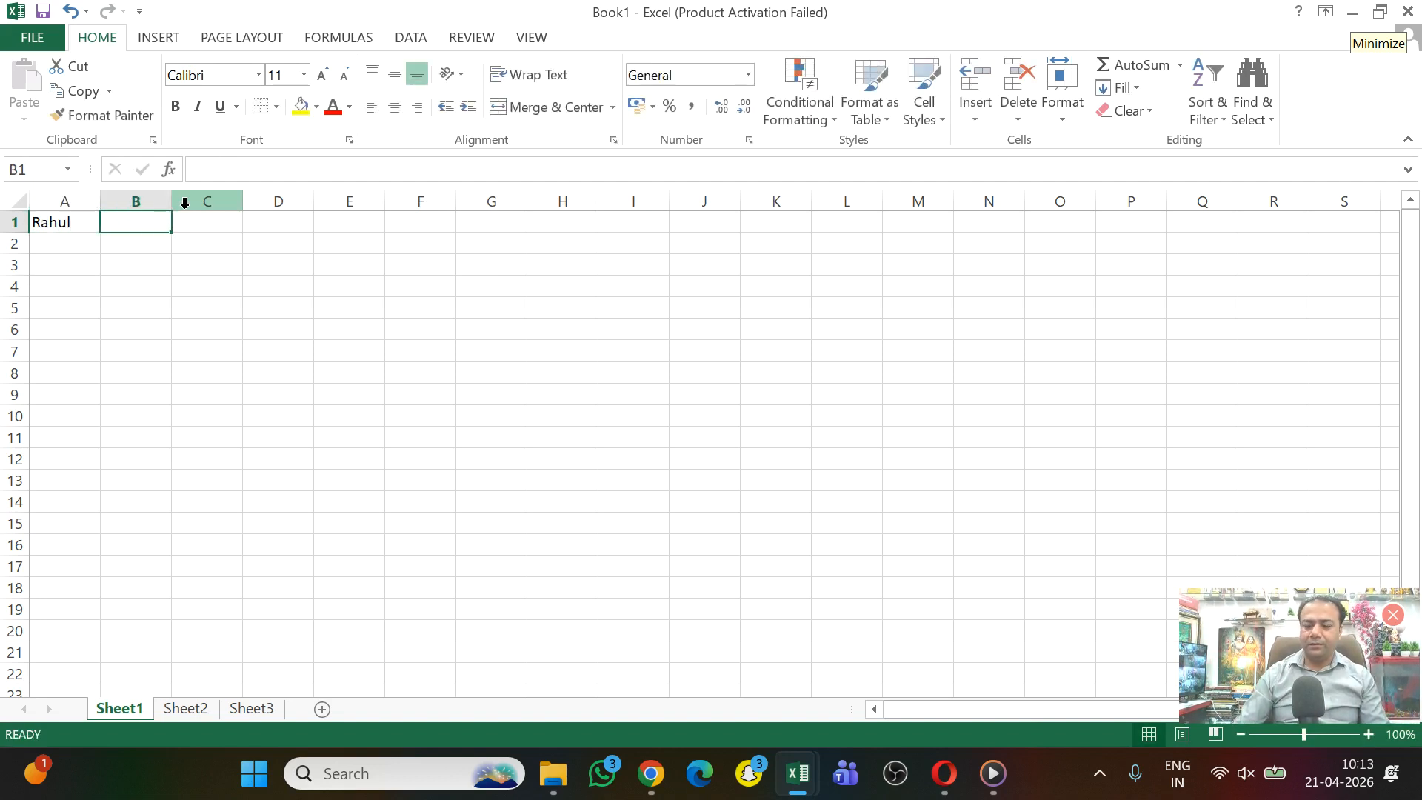
Step: Enter the column headers Name in A1 and Marks in B1
key("Left")
type("Name")
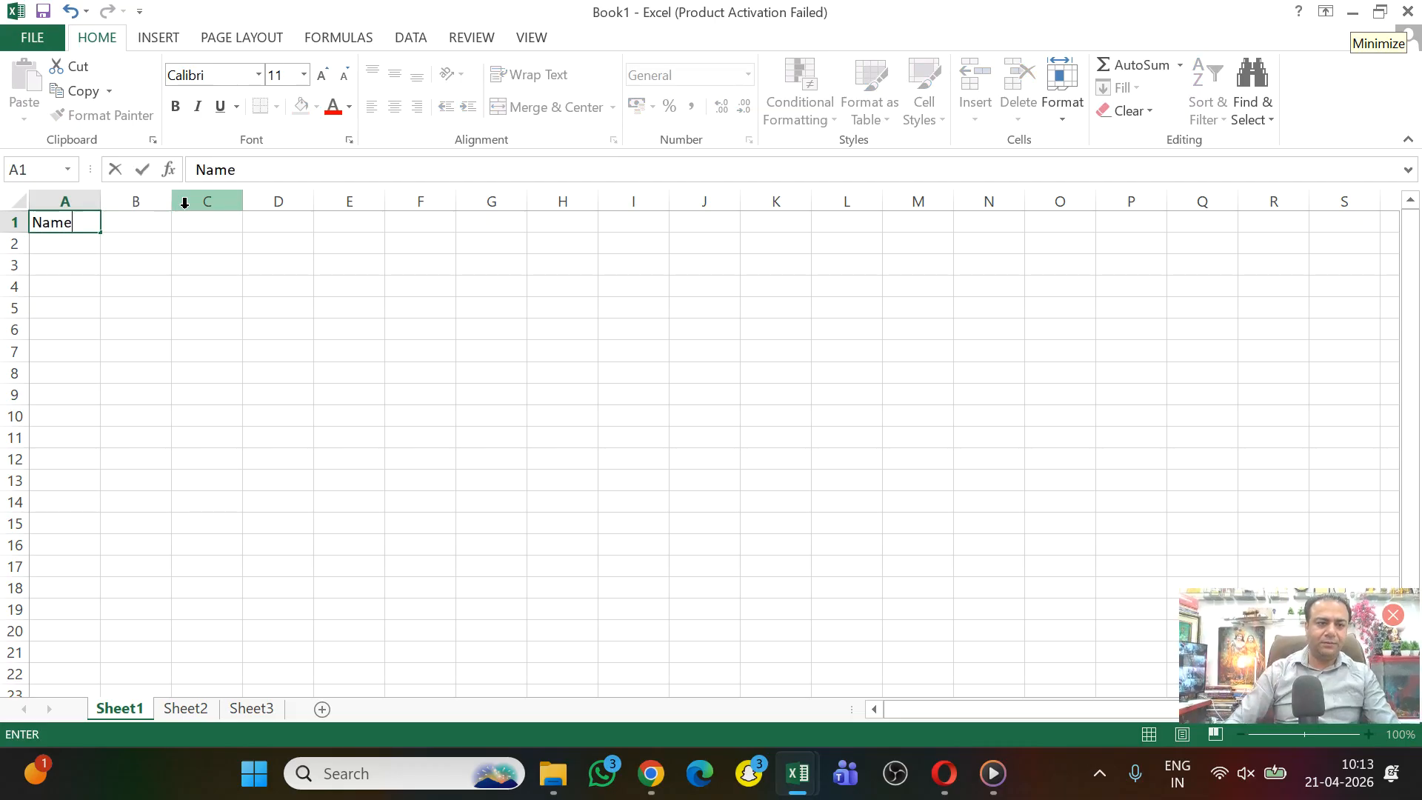
key("Tab")
type("Ma")
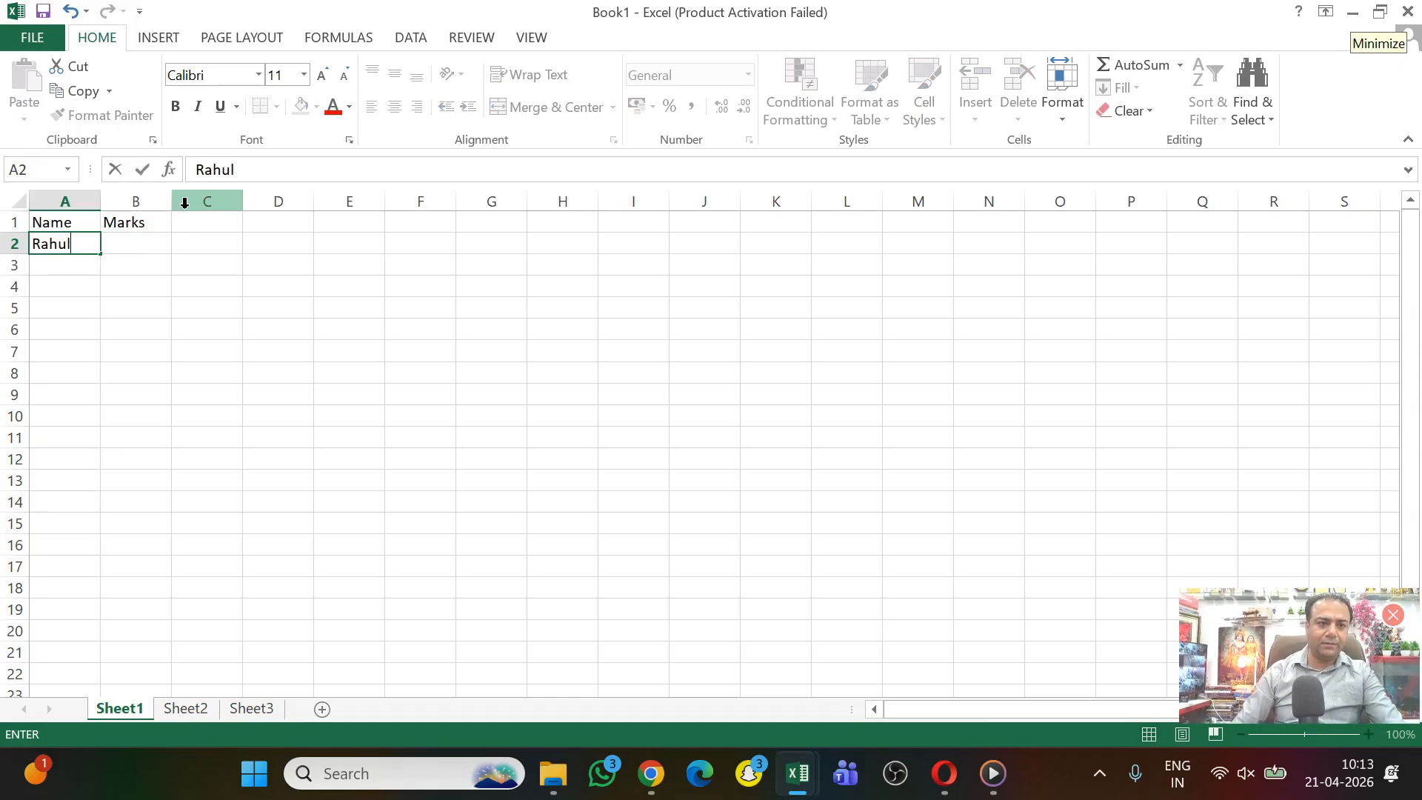
Step: Fill rows 2 and 3 with two students' first names and their marks, 80 and 90
key("Tab")
type("80")
key("Return")
type("Neha")
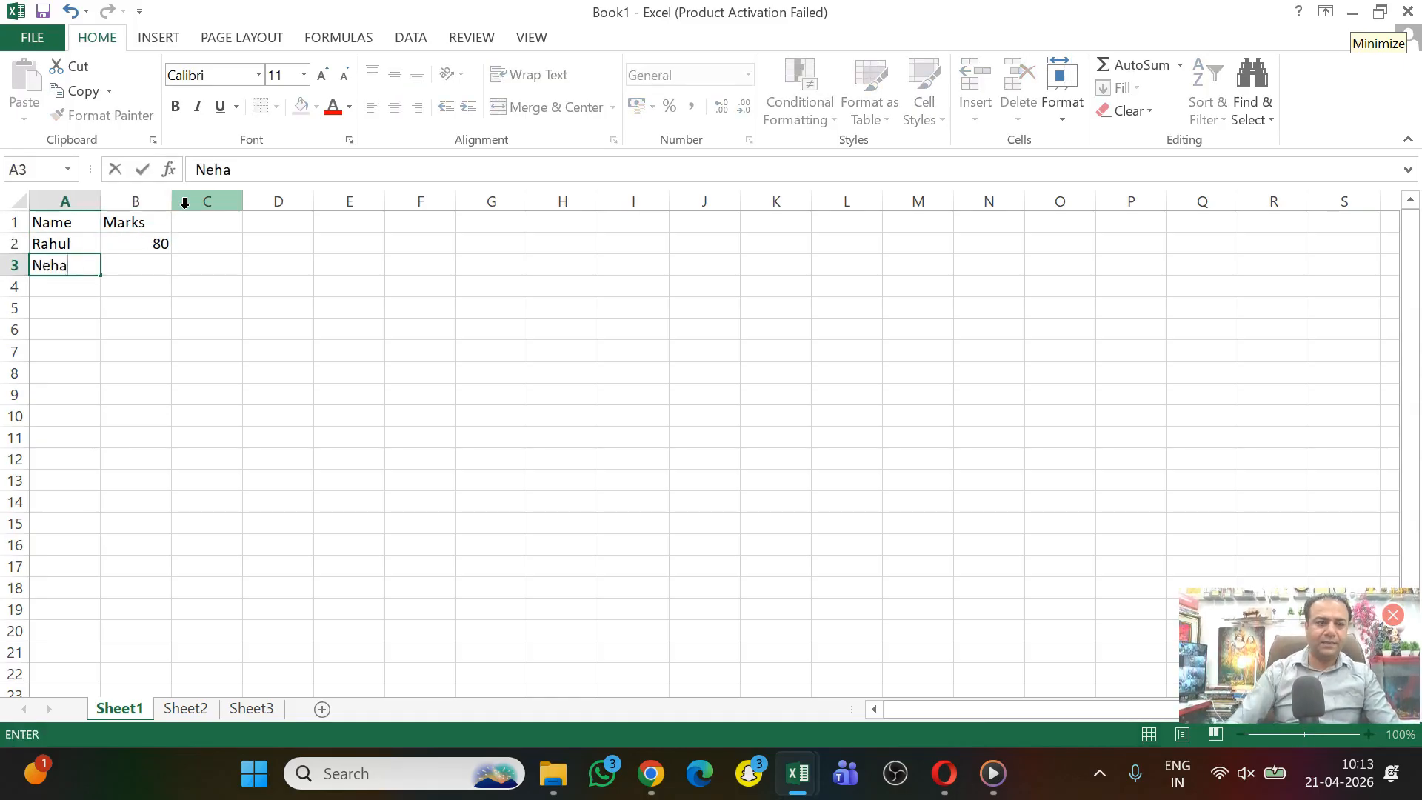
key("Tab")
type("90")
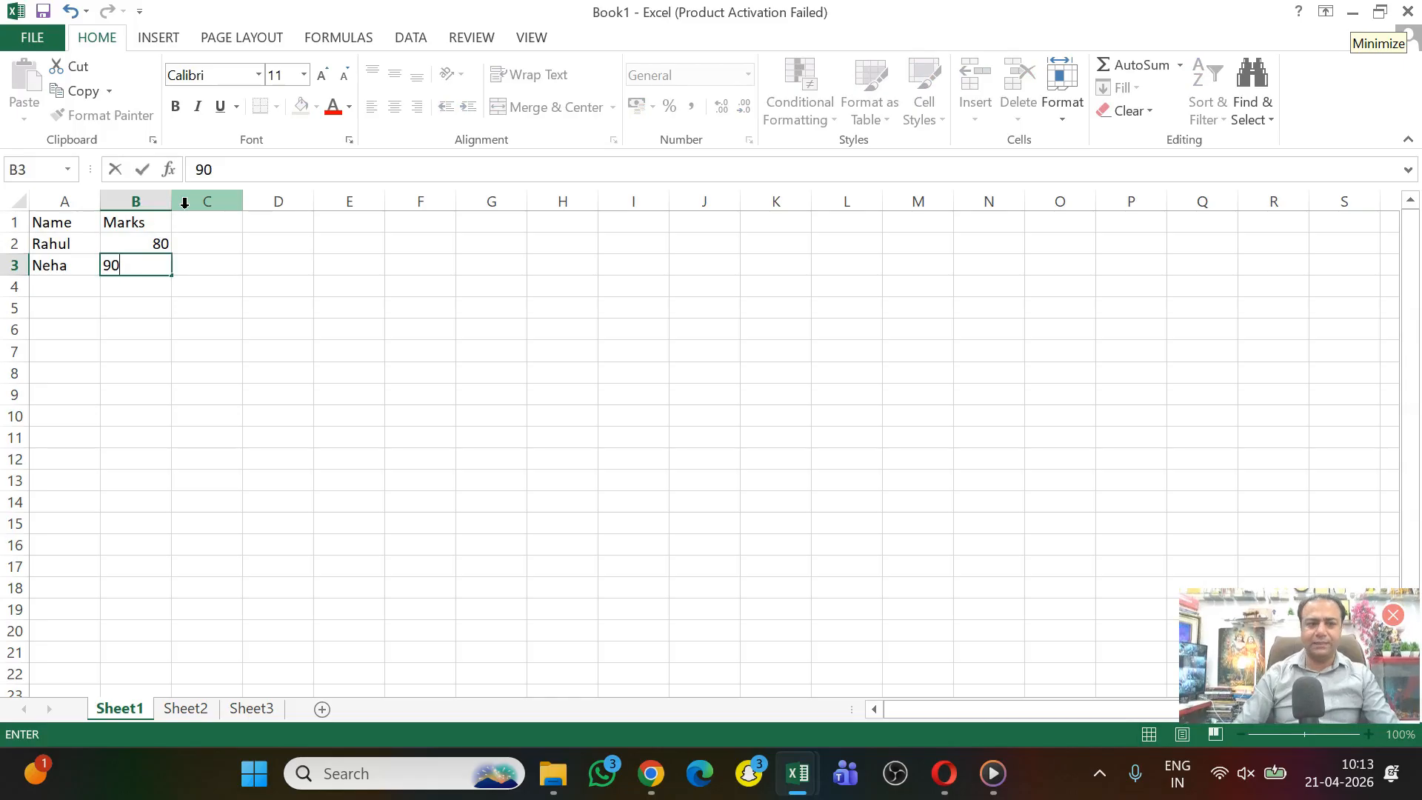
key("Return")
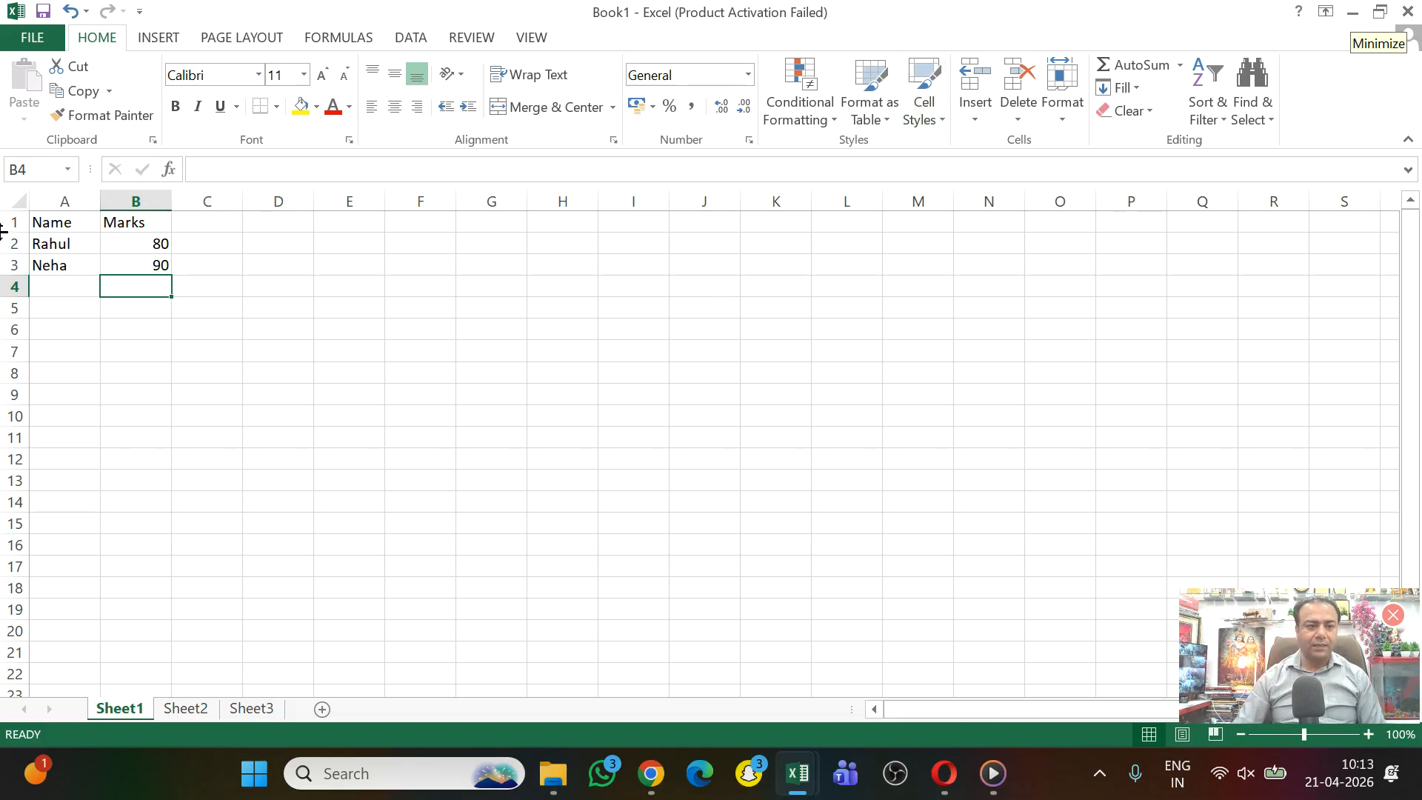
Step: Format the Name header in A1 as bold 18-point text with a yellow fill
left_click(56, 217)
left_click(176, 106)
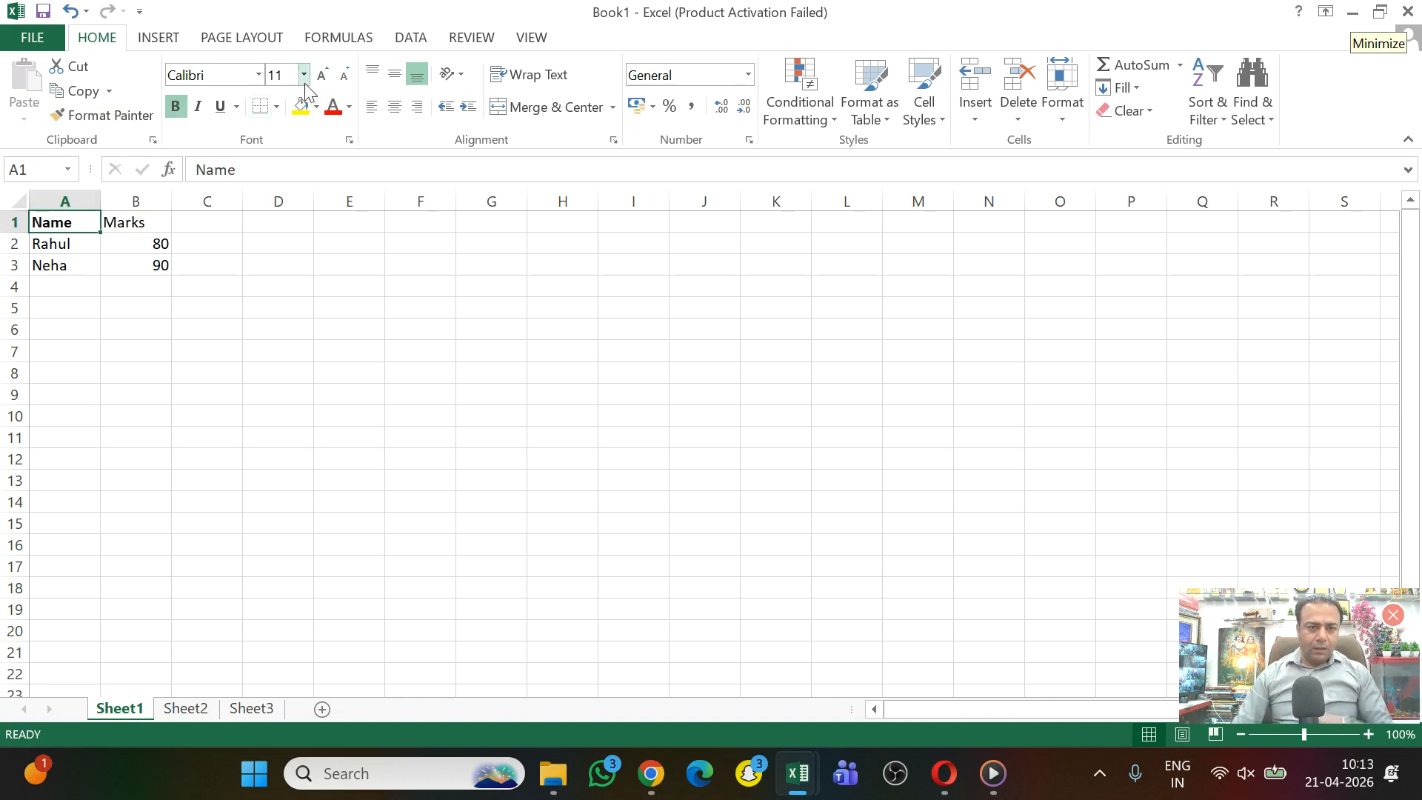
left_click(321, 74)
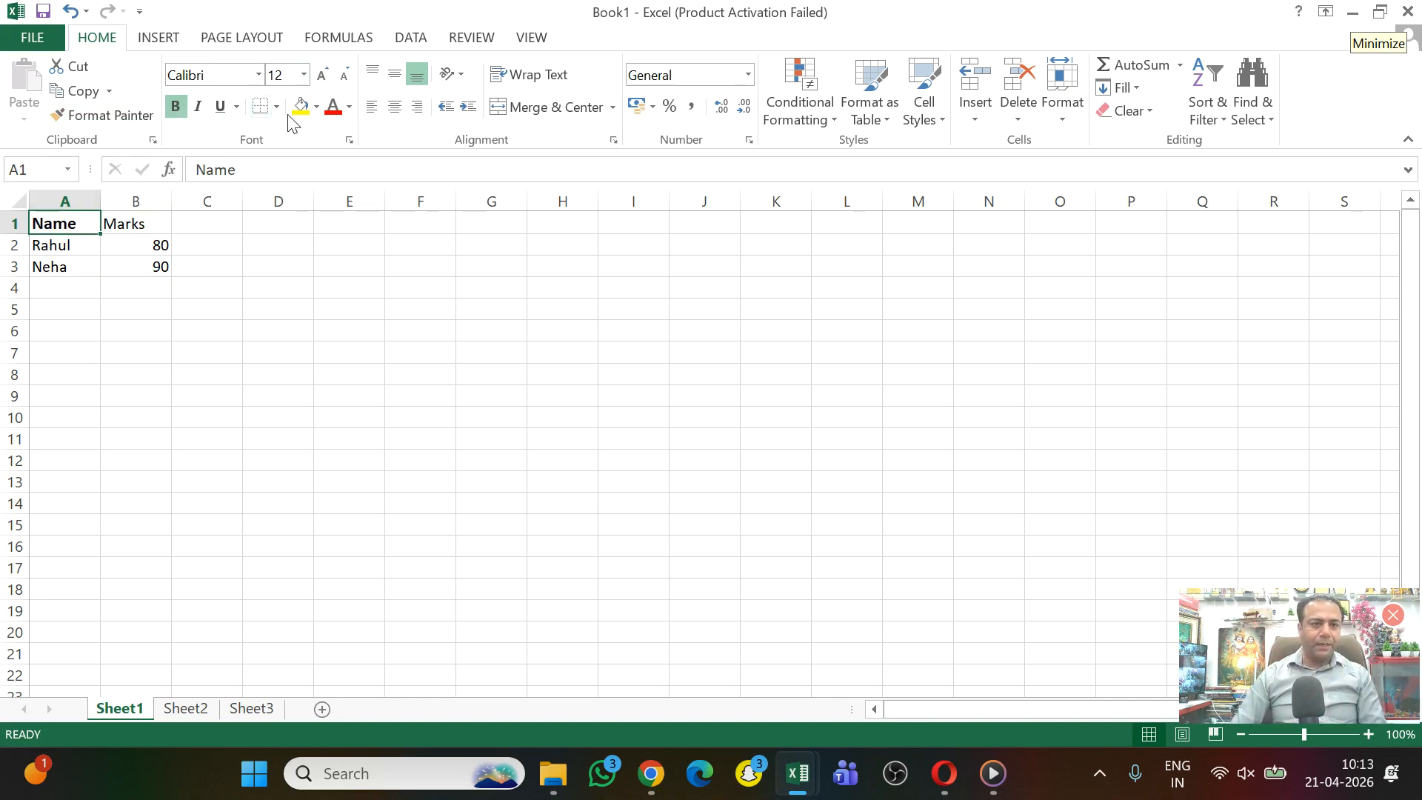
left_click(322, 77)
left_click(321, 77)
left_click(322, 77)
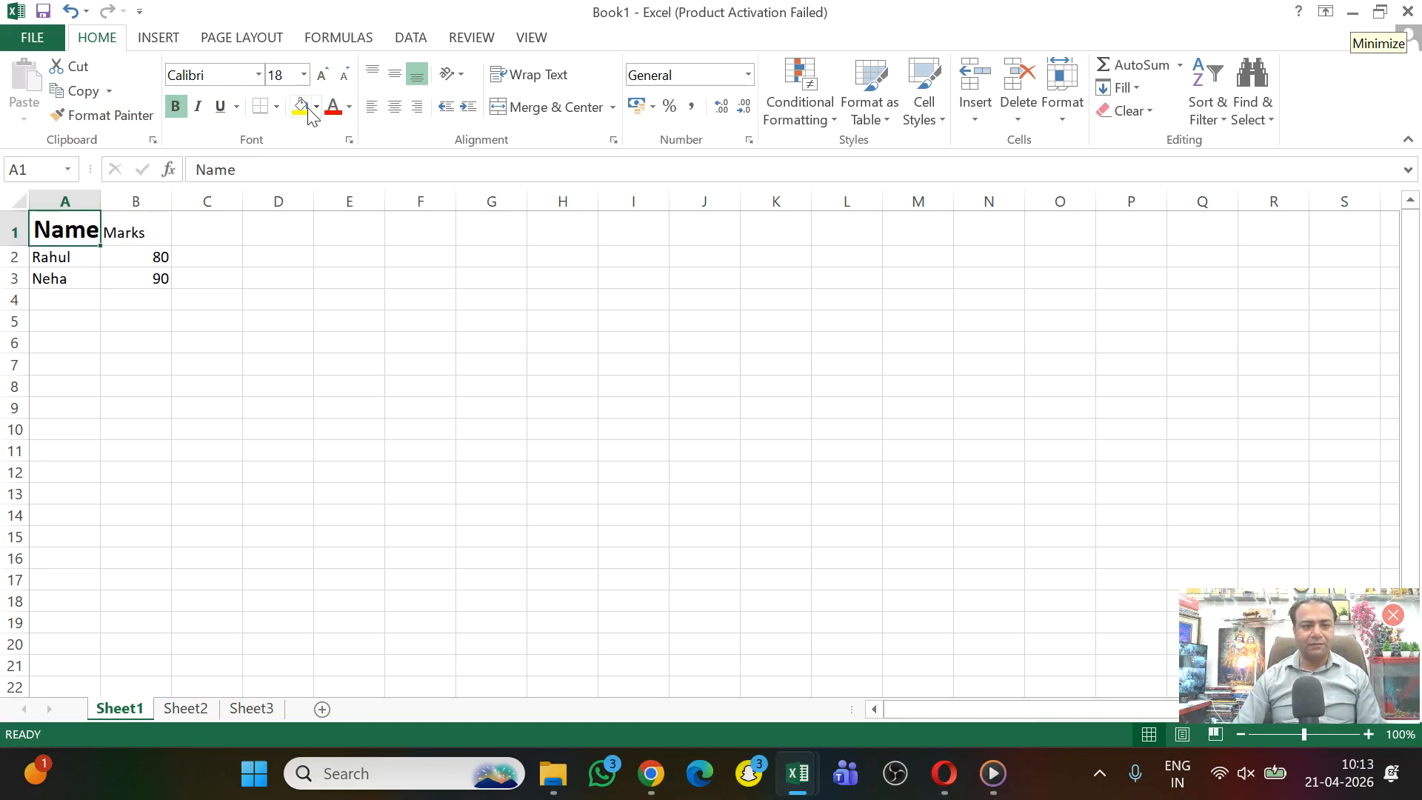
left_click(304, 107)
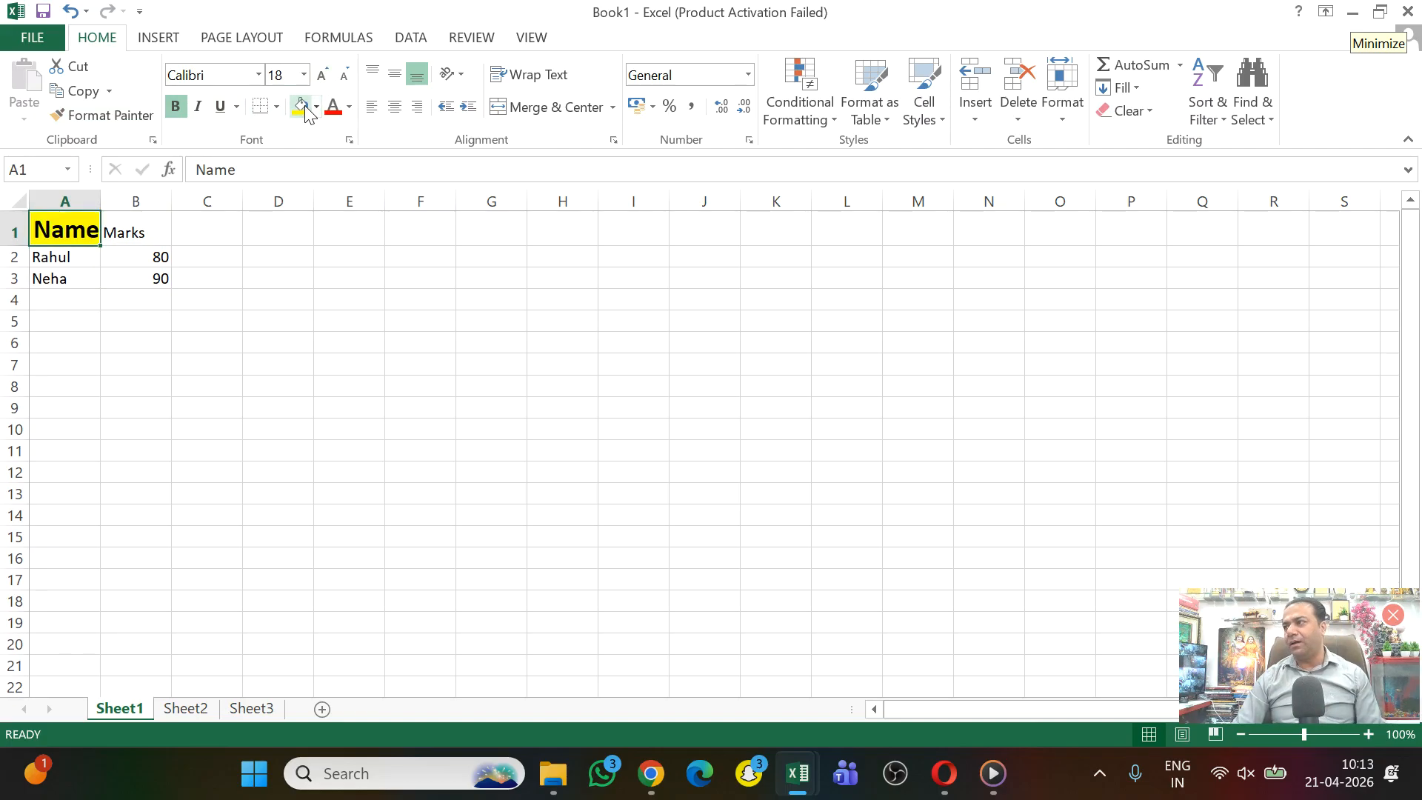
Step: Merge and center the Marks header across cells B1 and C1
left_click_drag(125, 232, 194, 224)
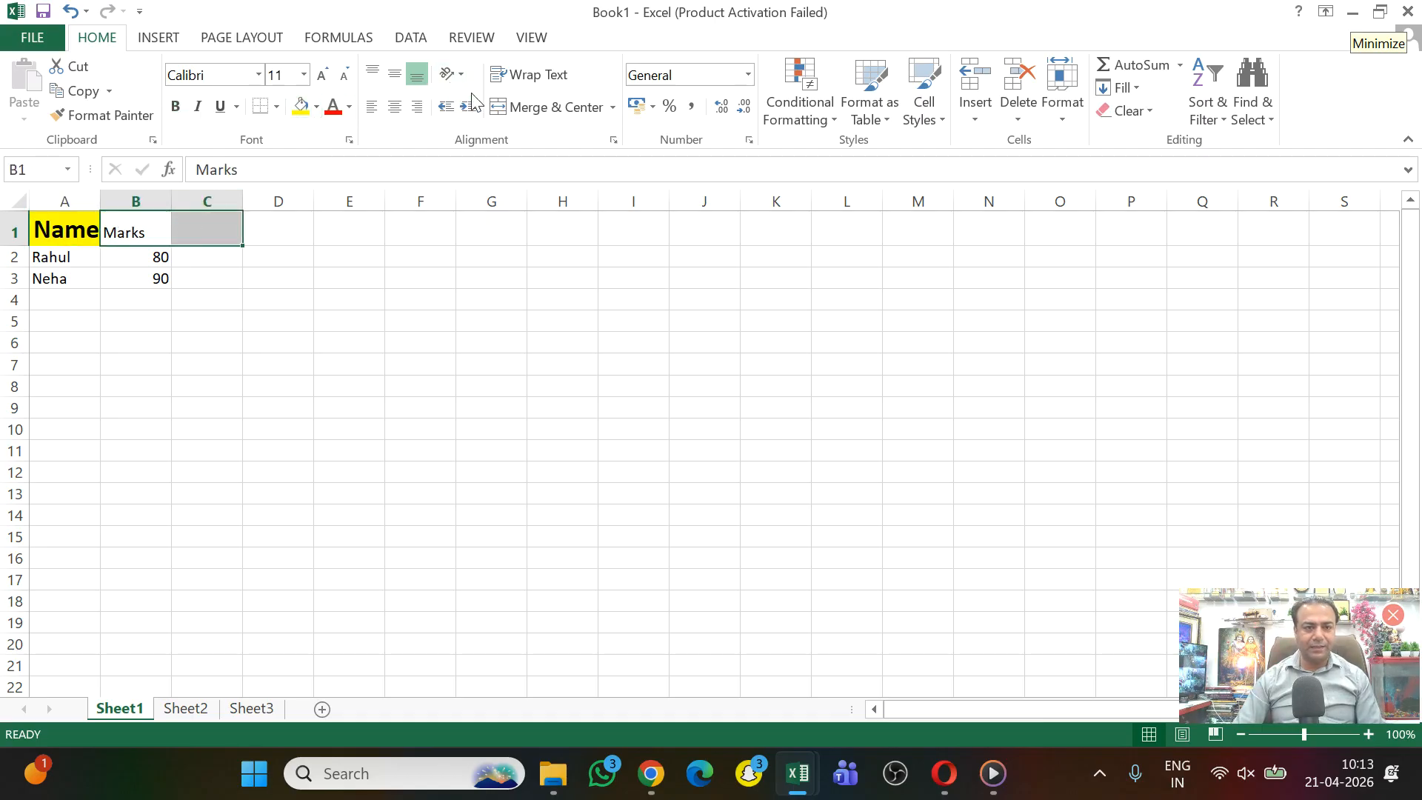
left_click(533, 111)
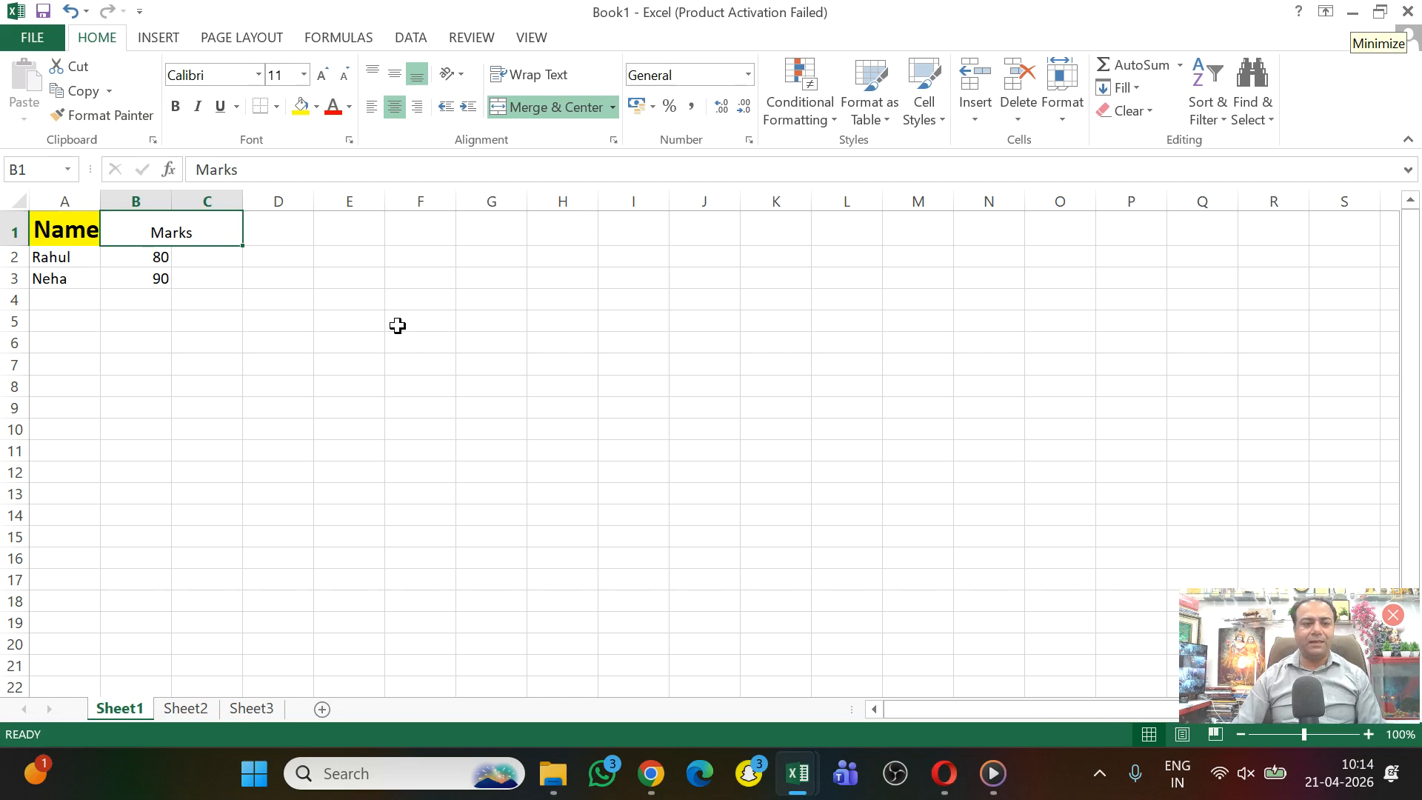
left_click(147, 317)
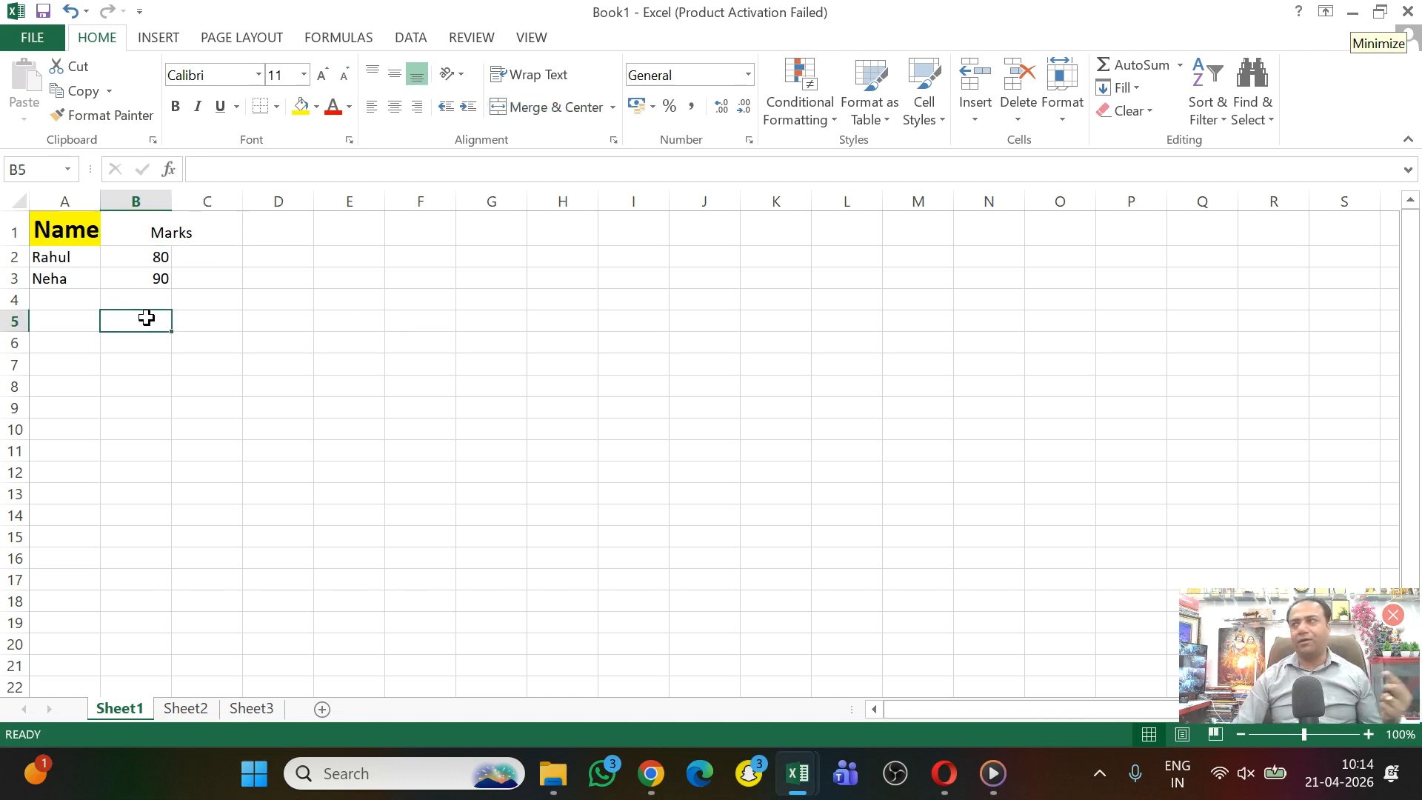
Step: Total the two marks in cell B4 with the formula =sum(b2:b3)
left_click(69, 298)
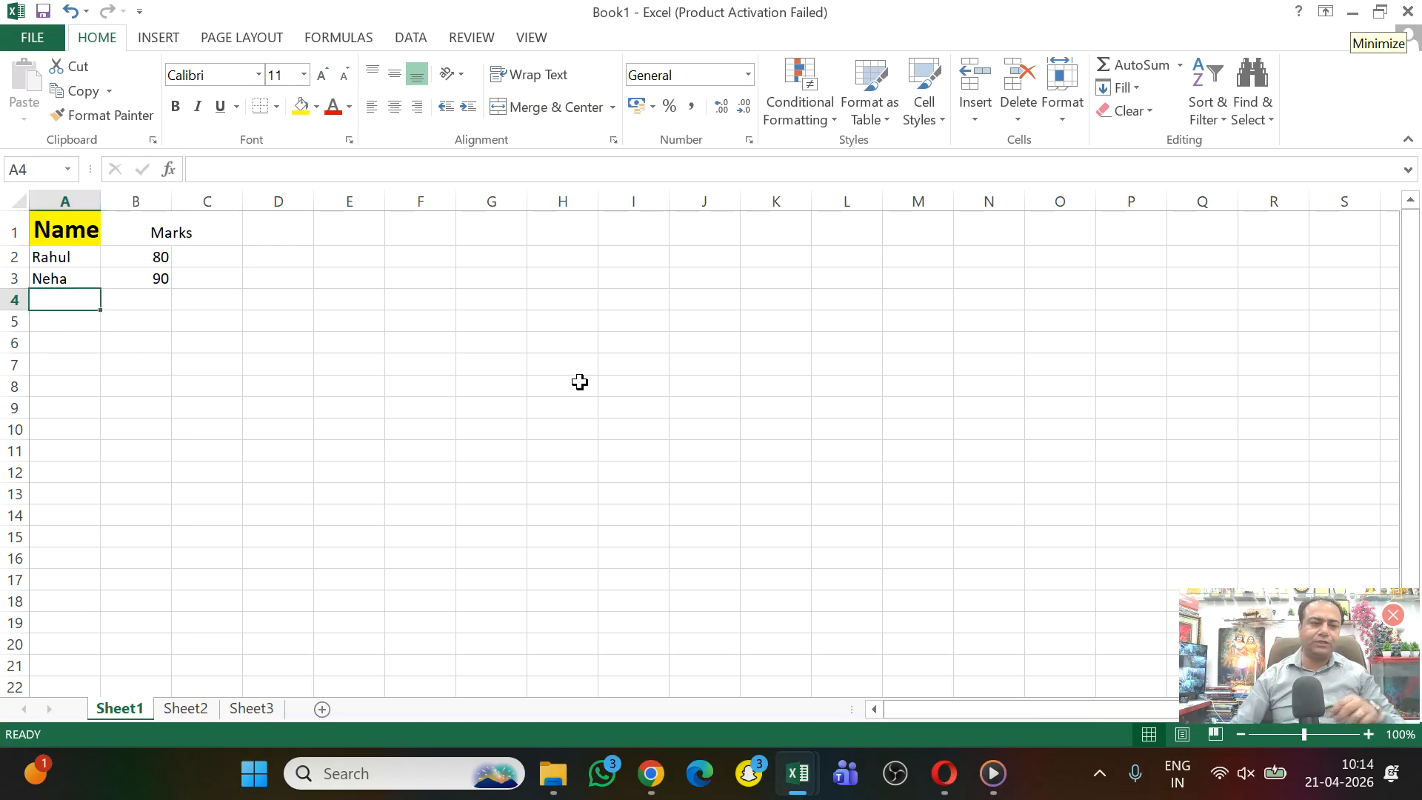
key("Right")
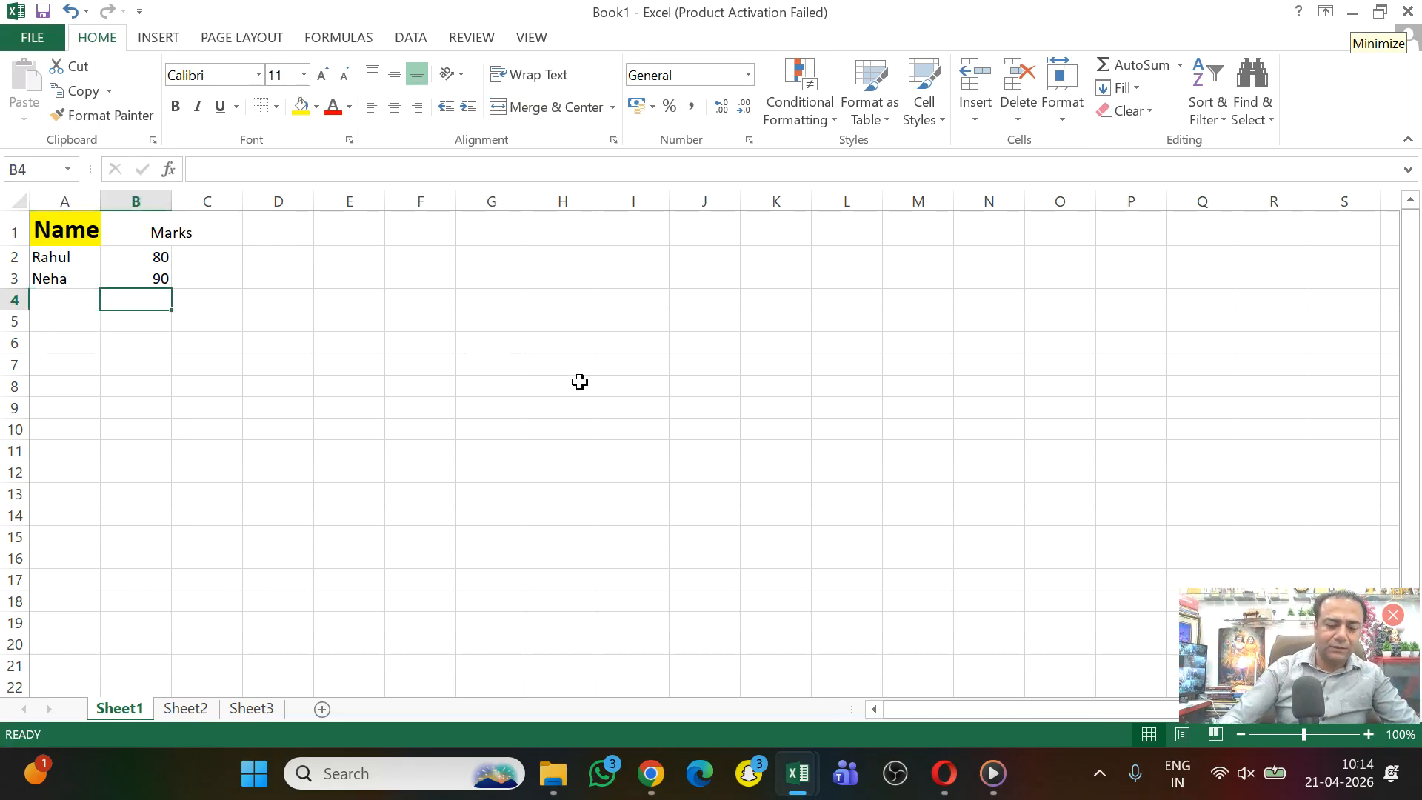
type("=")
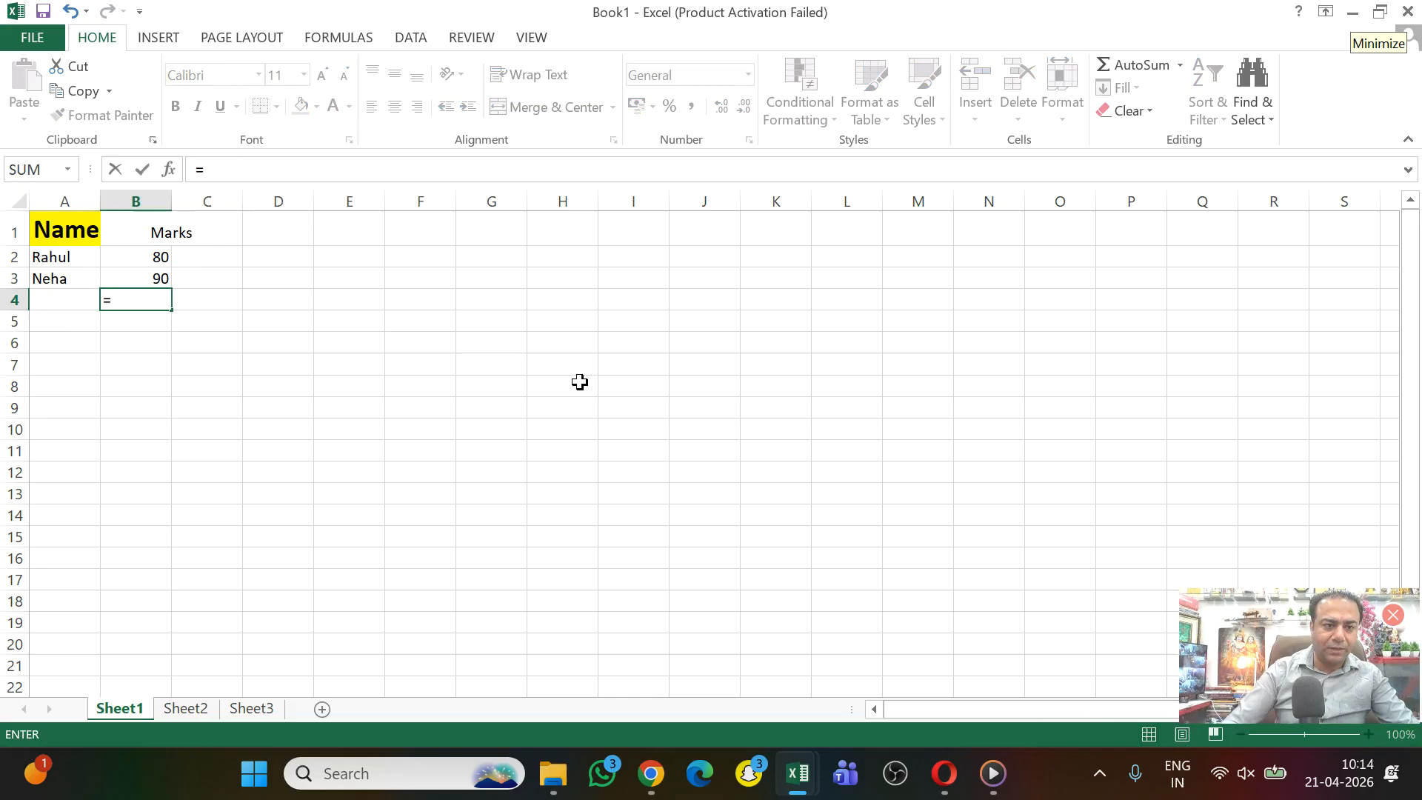
type("s")
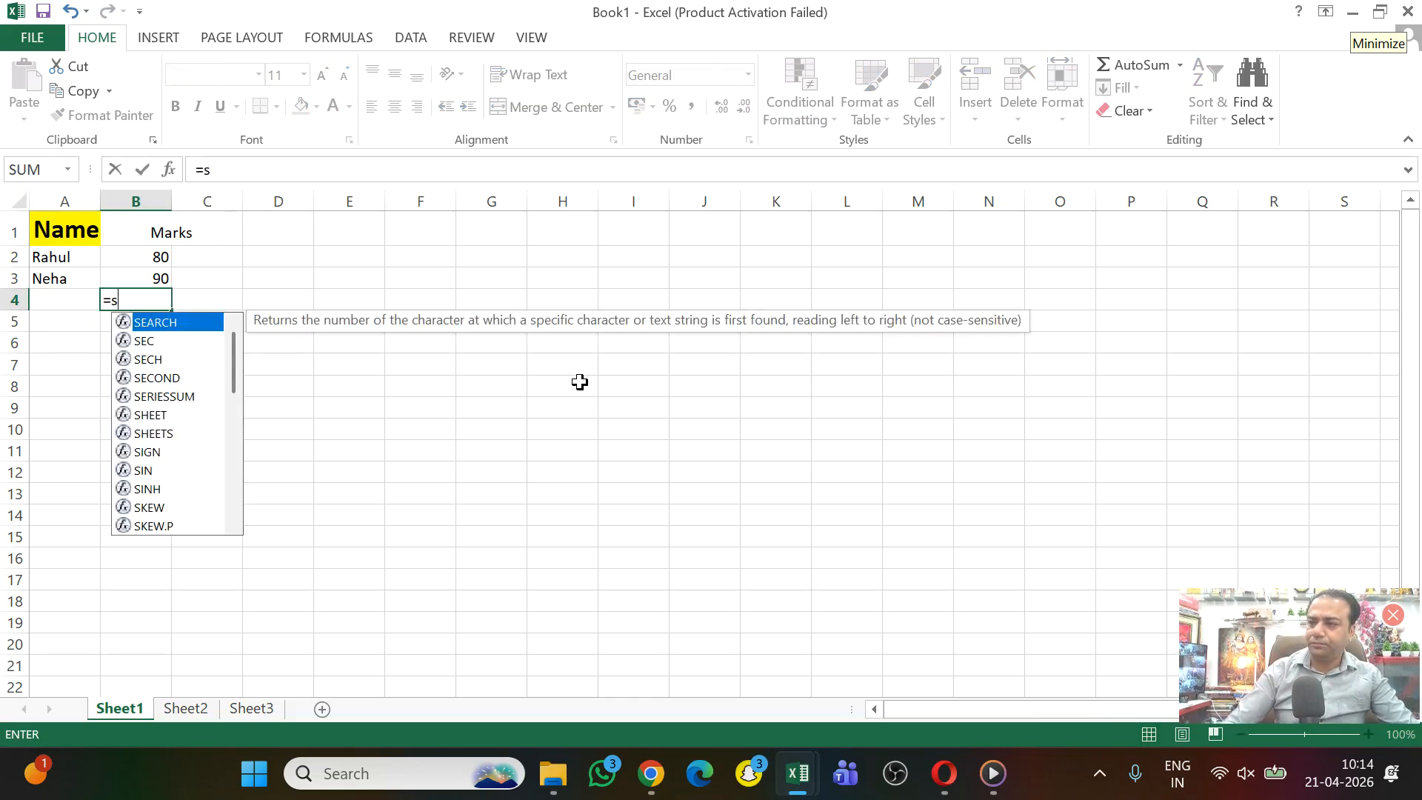
type("um")
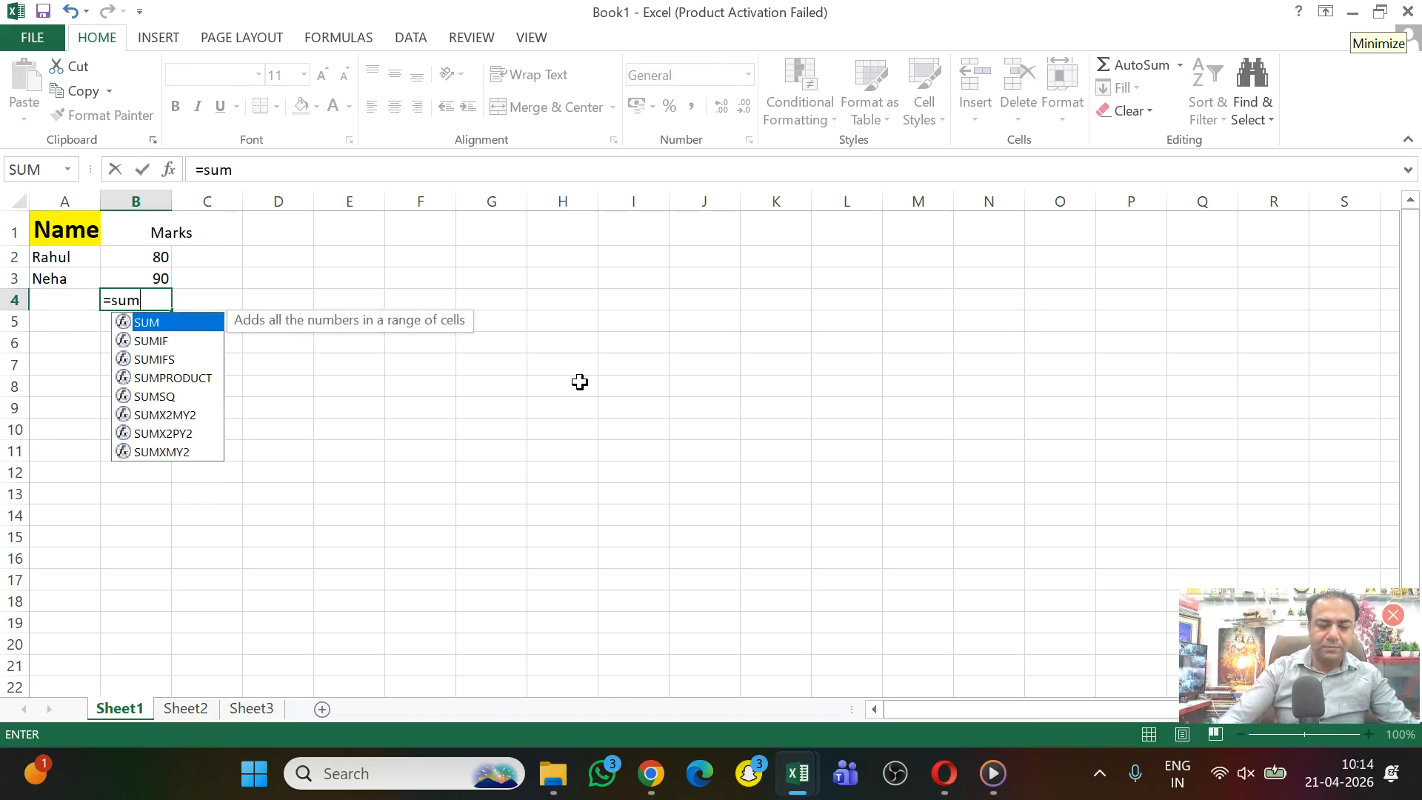
type("(")
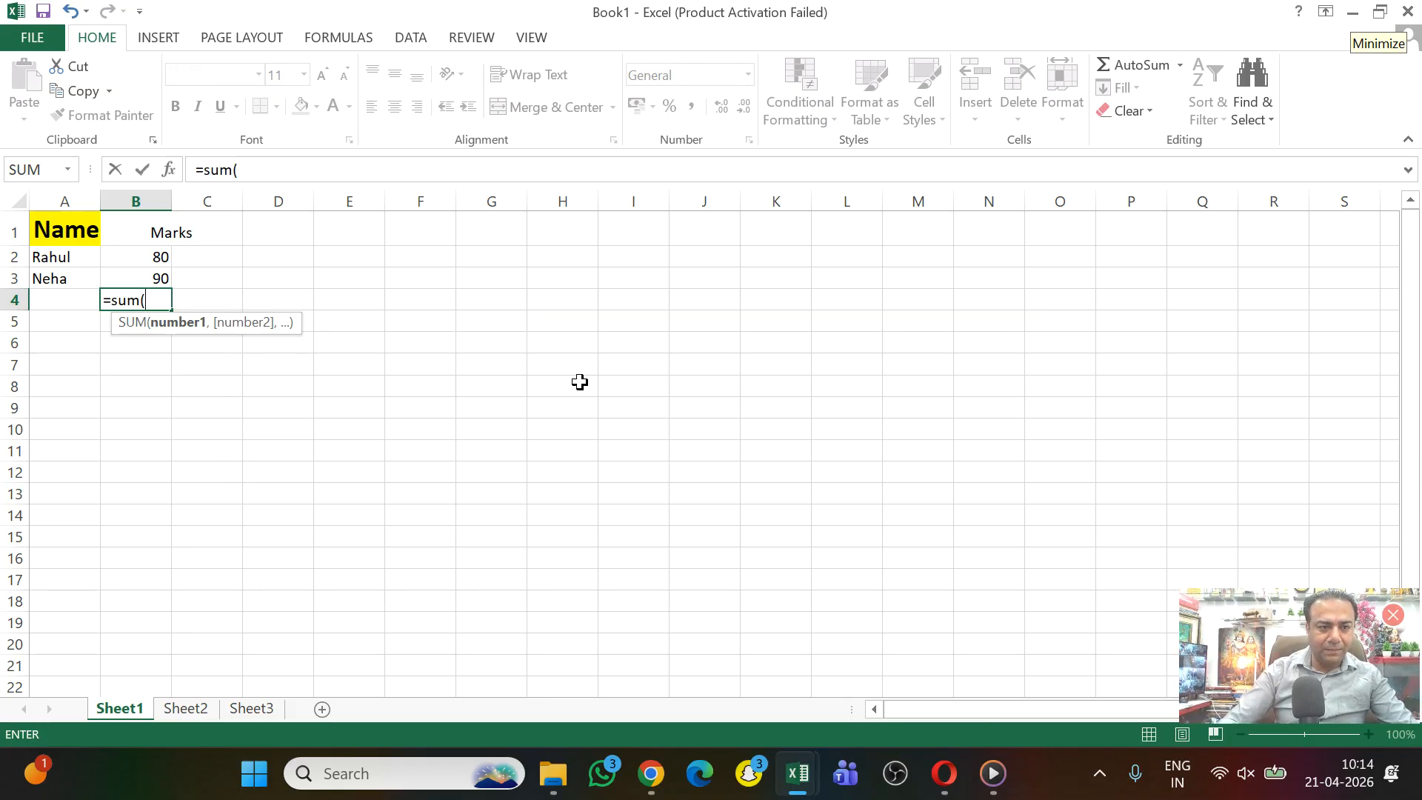
type("b2:b3")
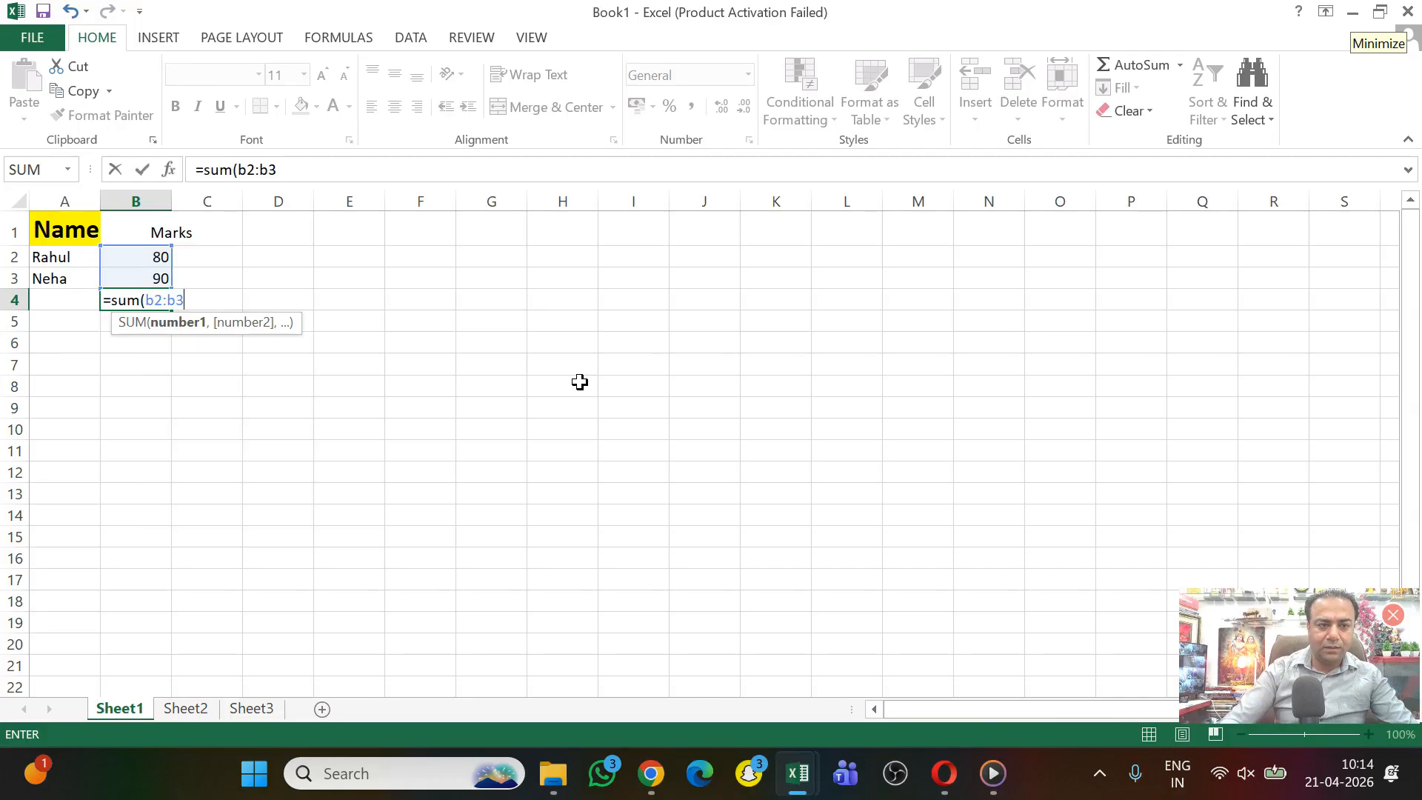
type(")")
key("Return")
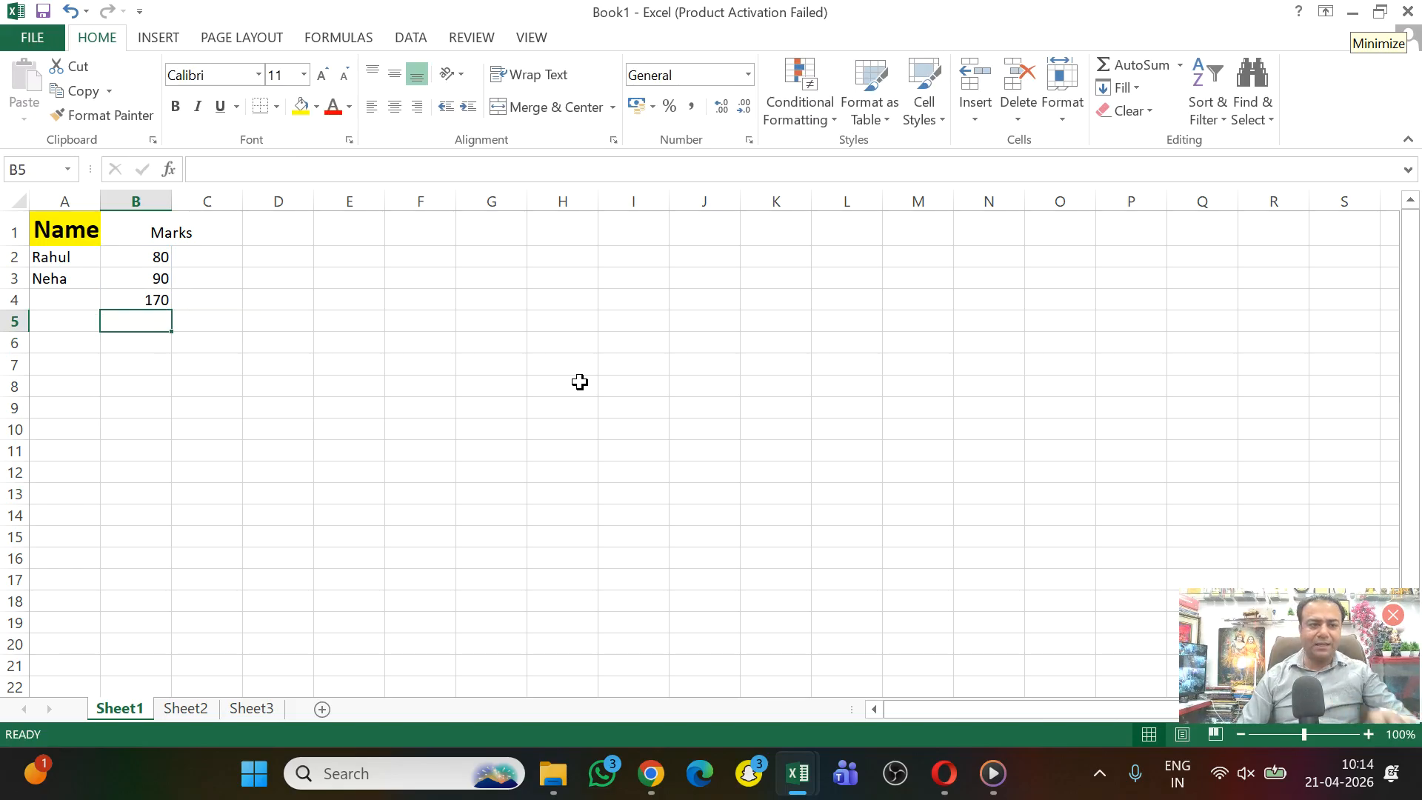
Step: Calculate the average of the two marks in cell B5 with the formula =average(b2:b3)
type("=")
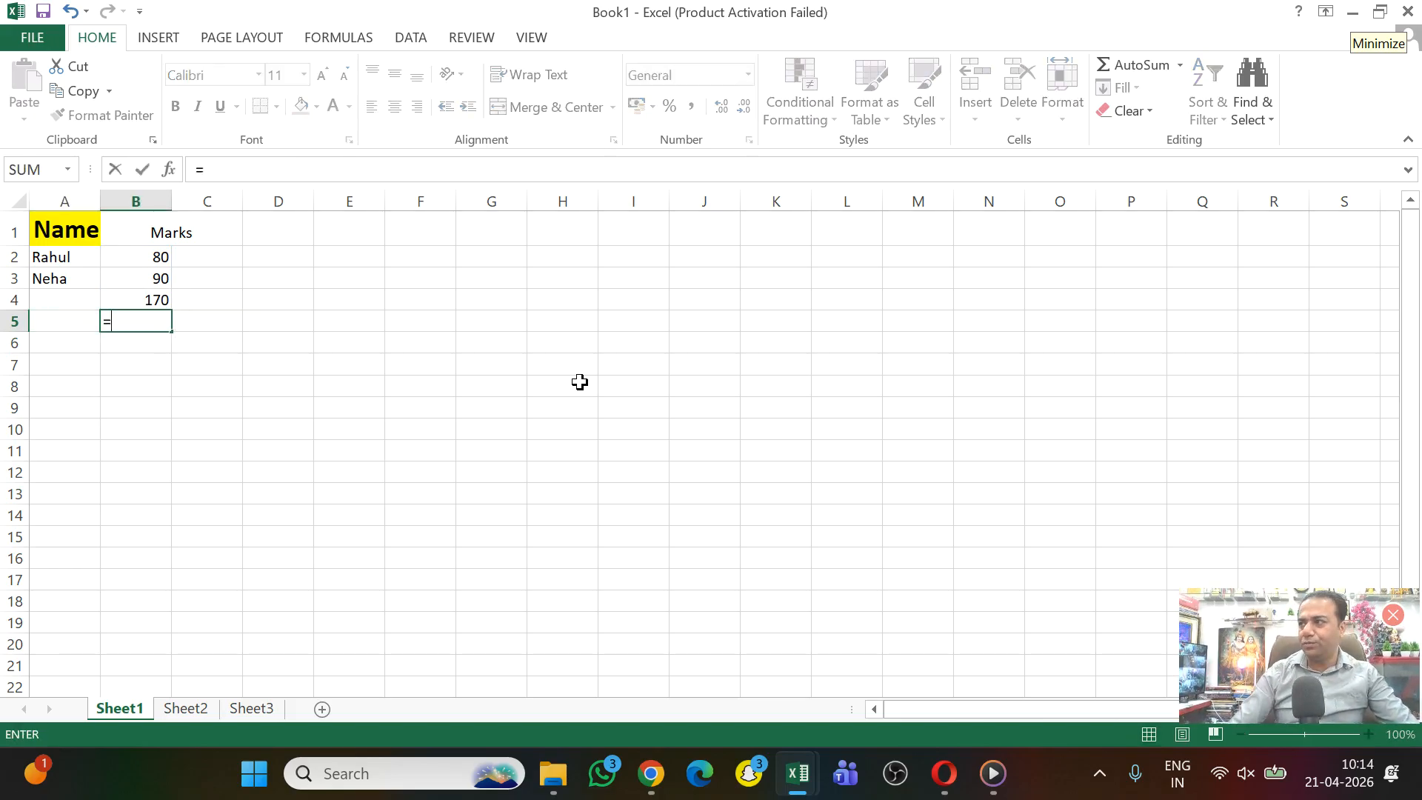
type("average")
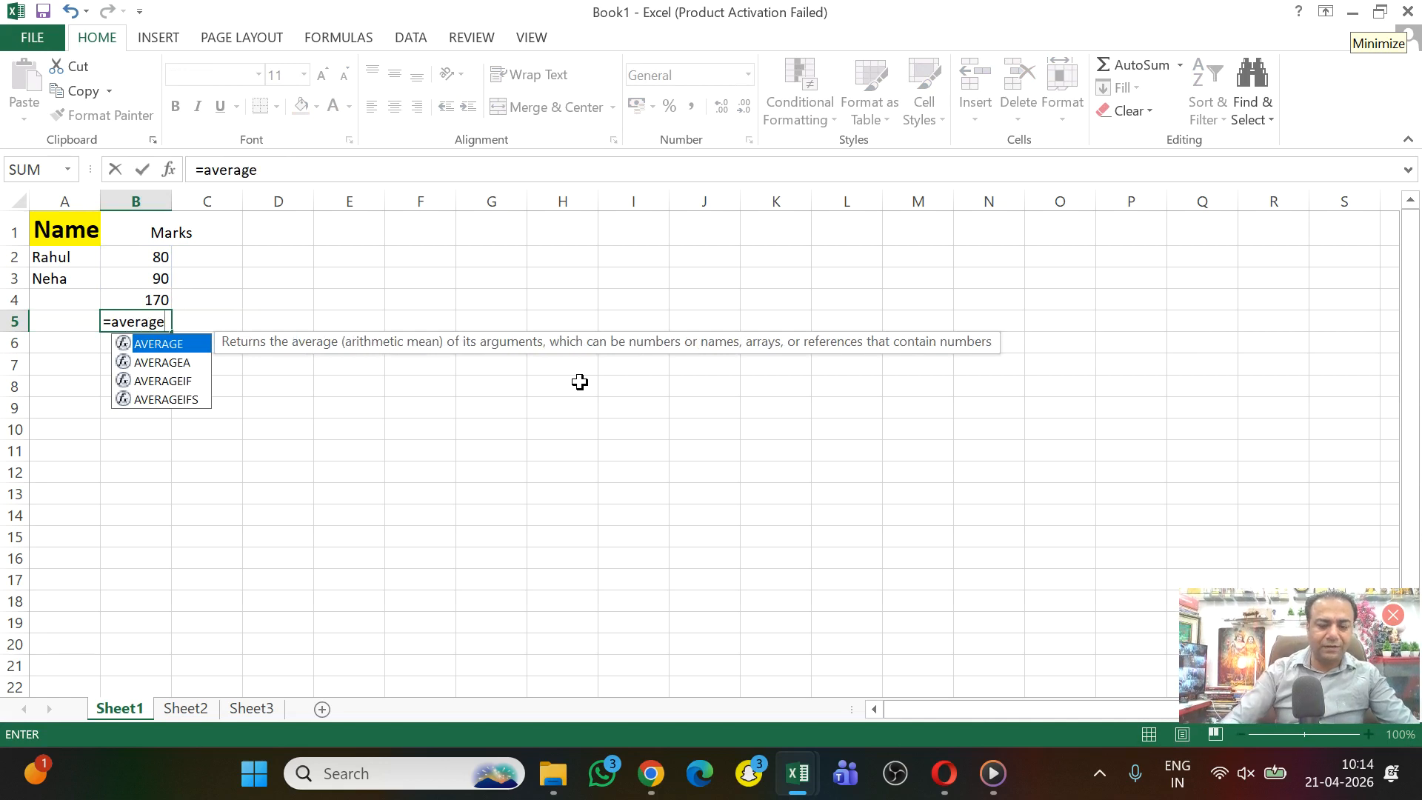
type("(b")
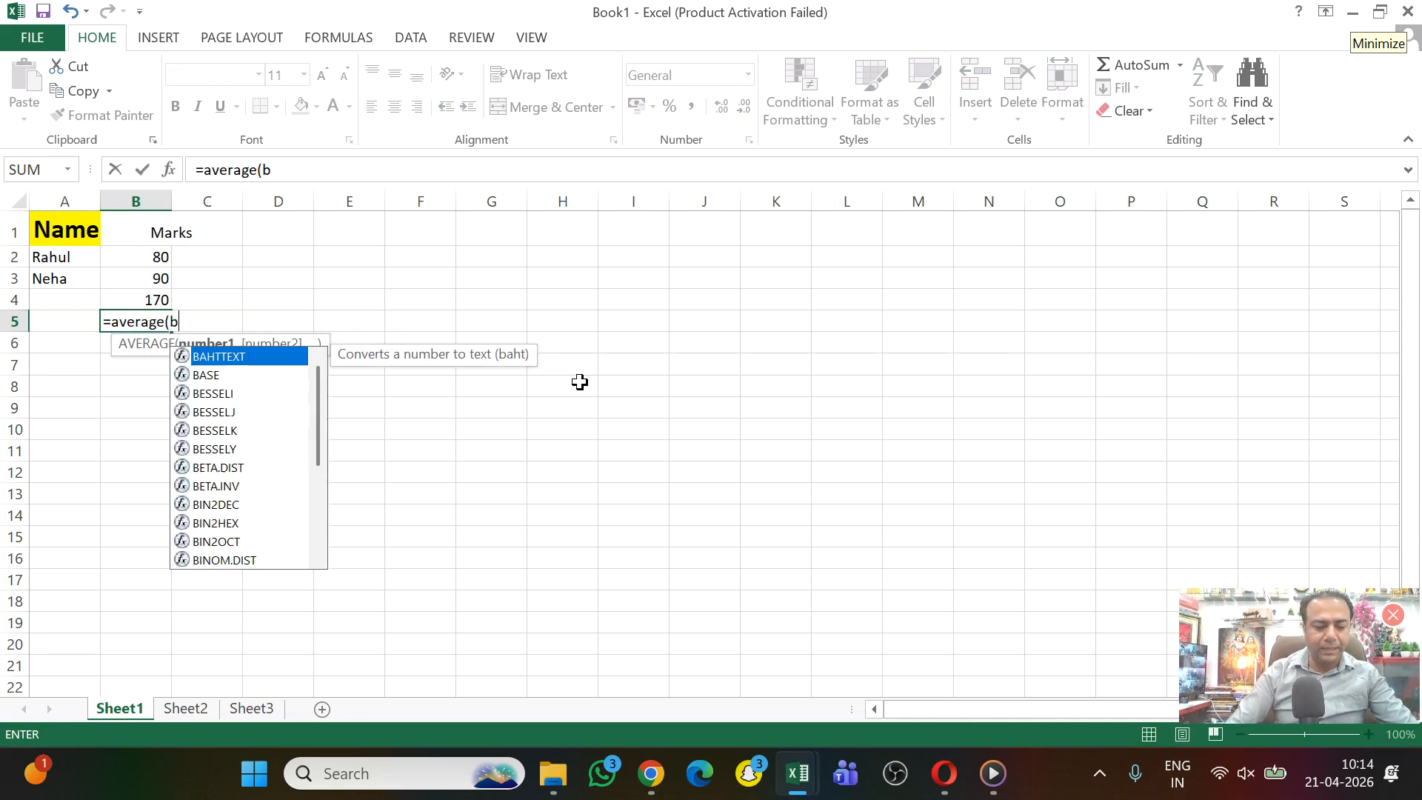
type("2:b3)")
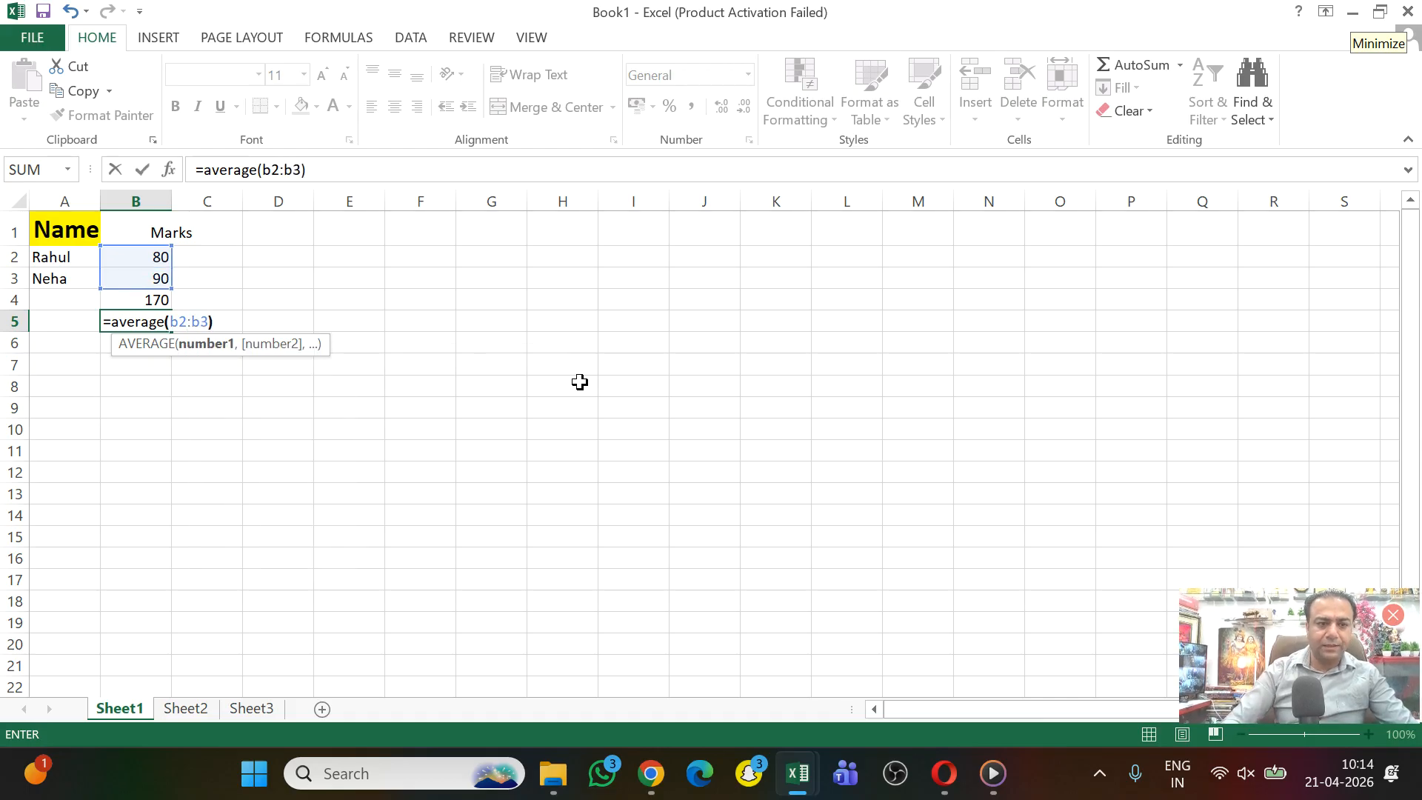
key("Return")
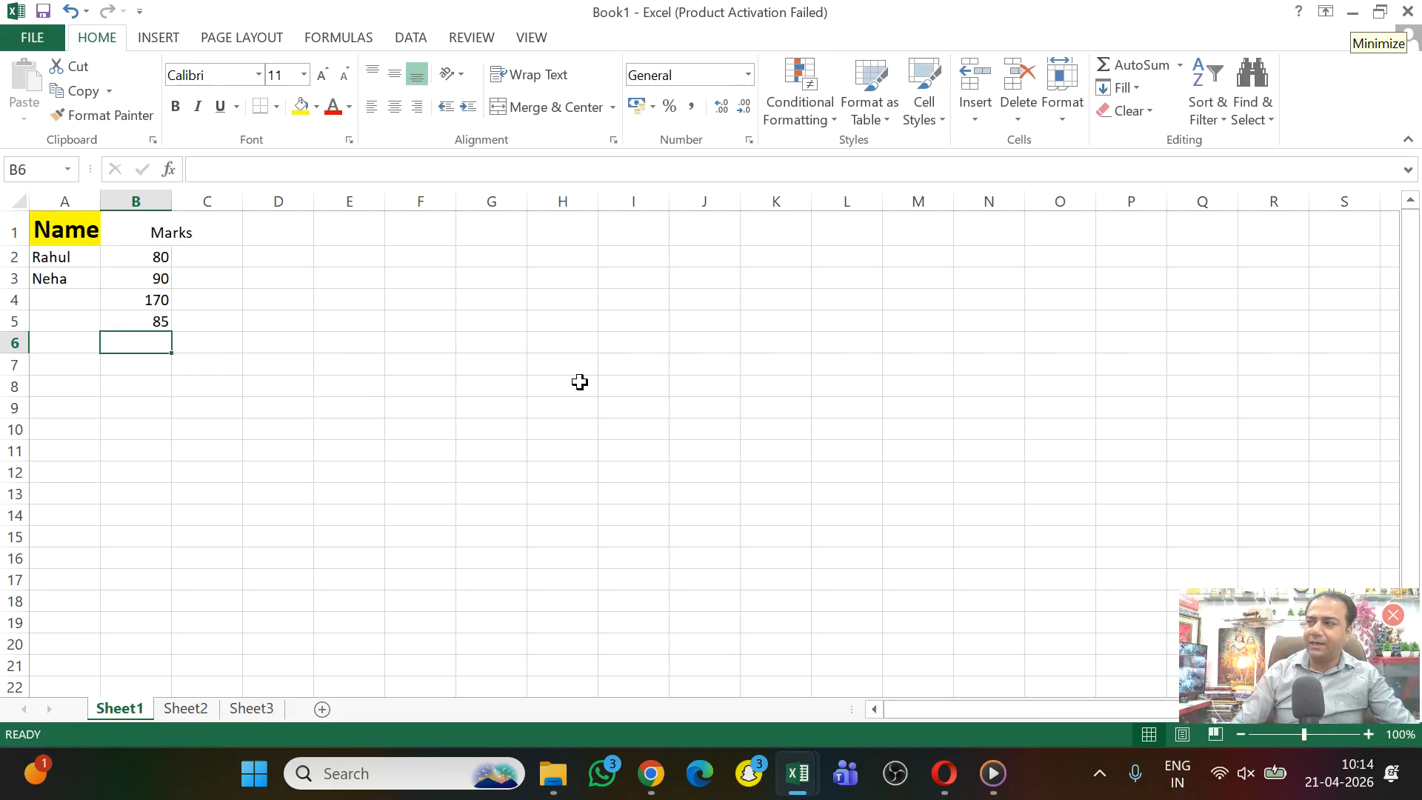
Step: Try the generic percentage formula =marks/Total*100 in cell B6, and clear the cell
type("=")
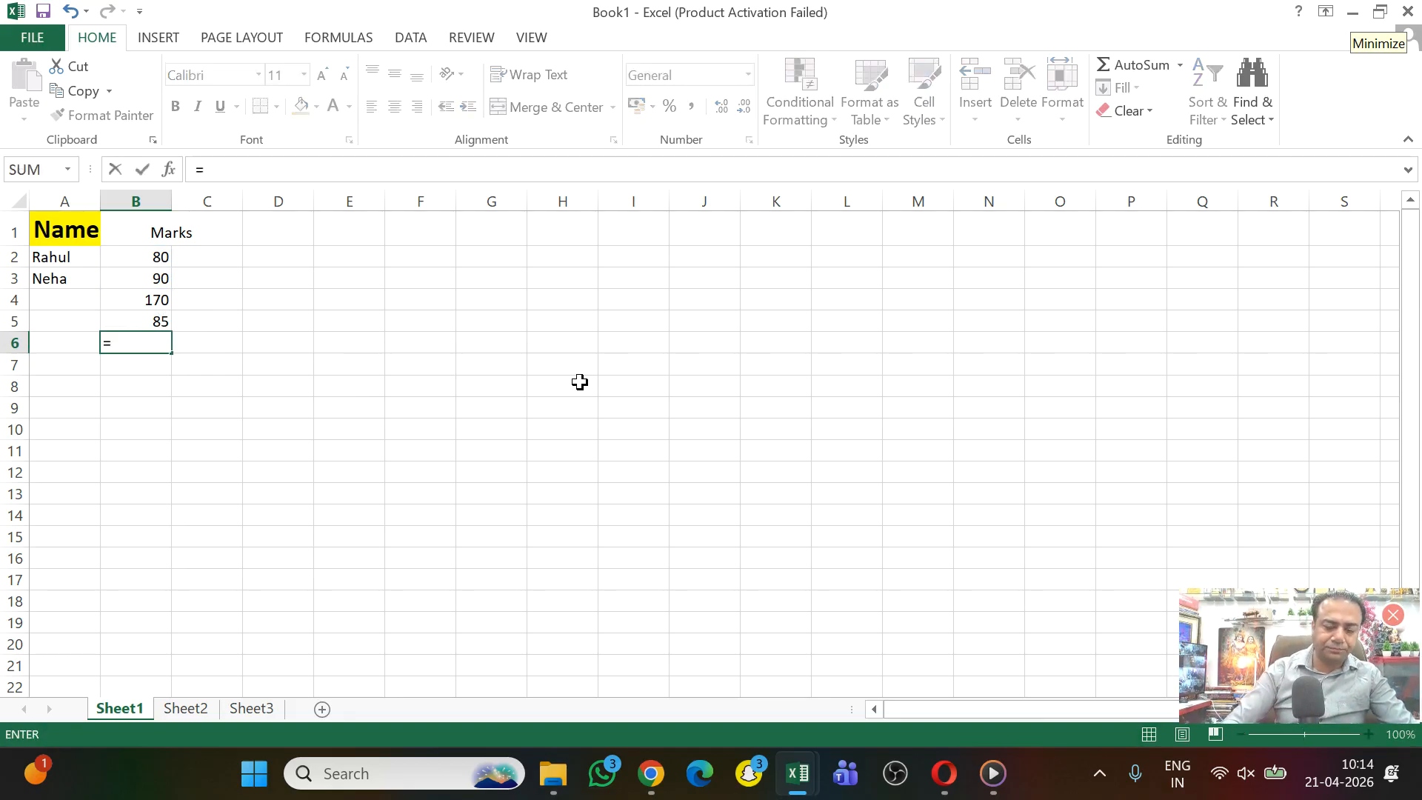
type("marks")
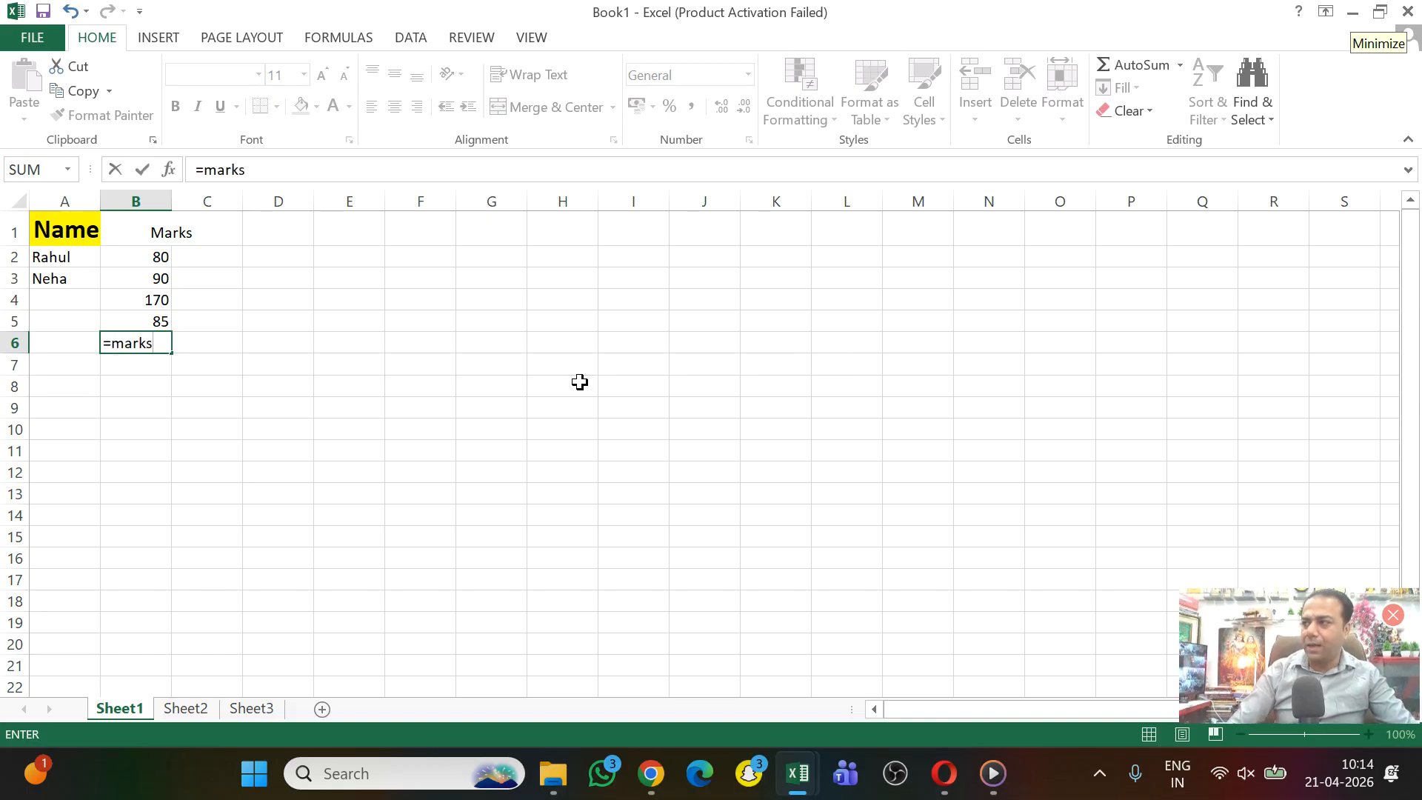
type("/Total")
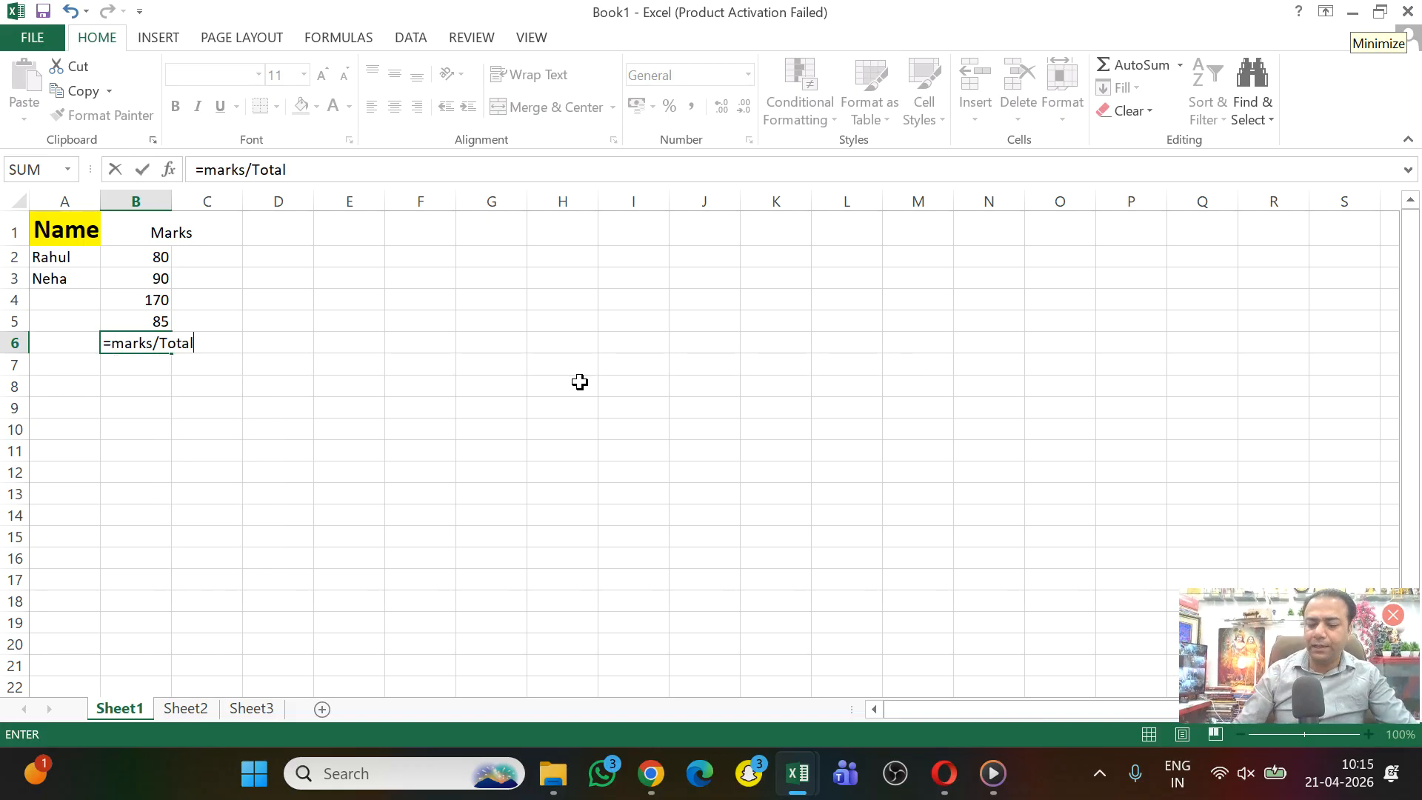
type("*100")
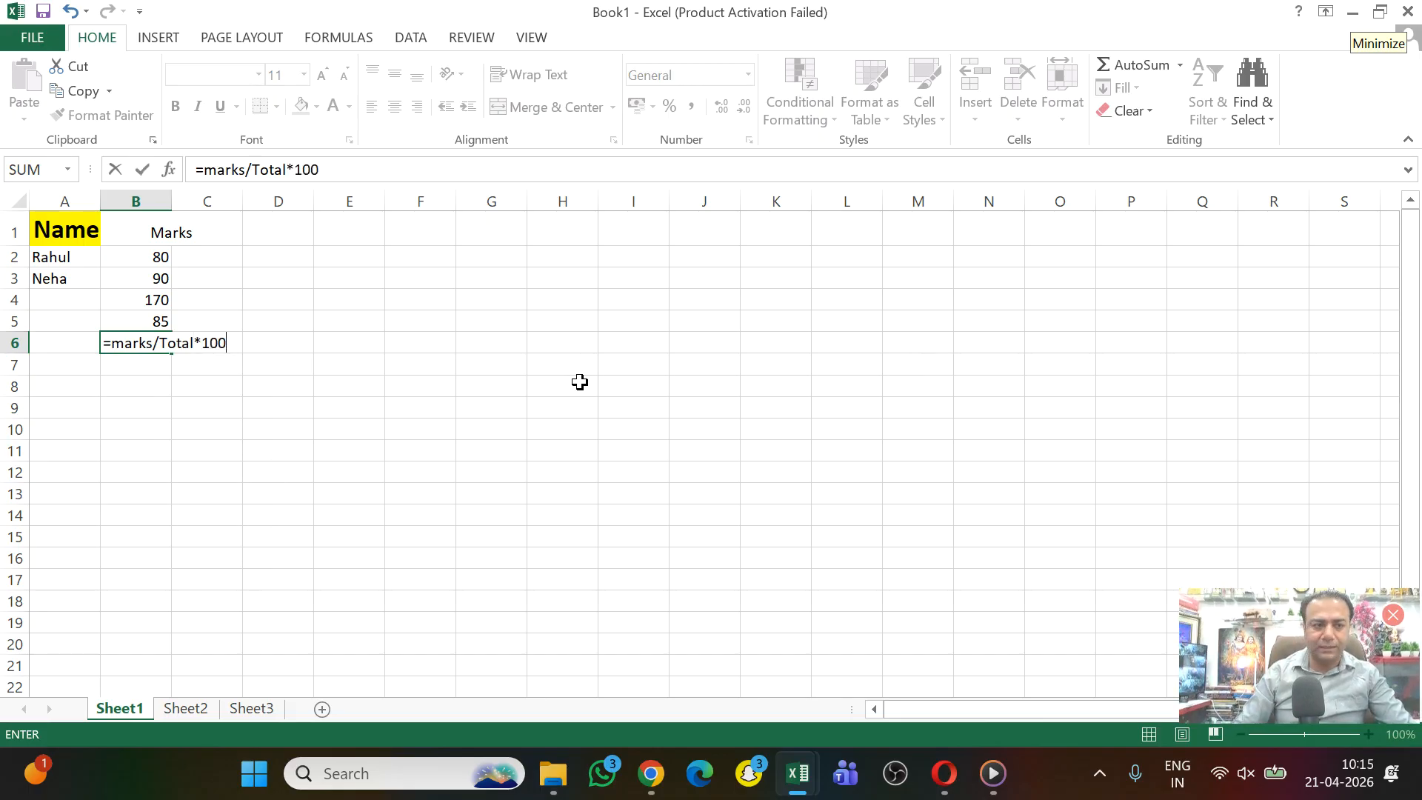
key("Return")
key("Up")
key("Delete")
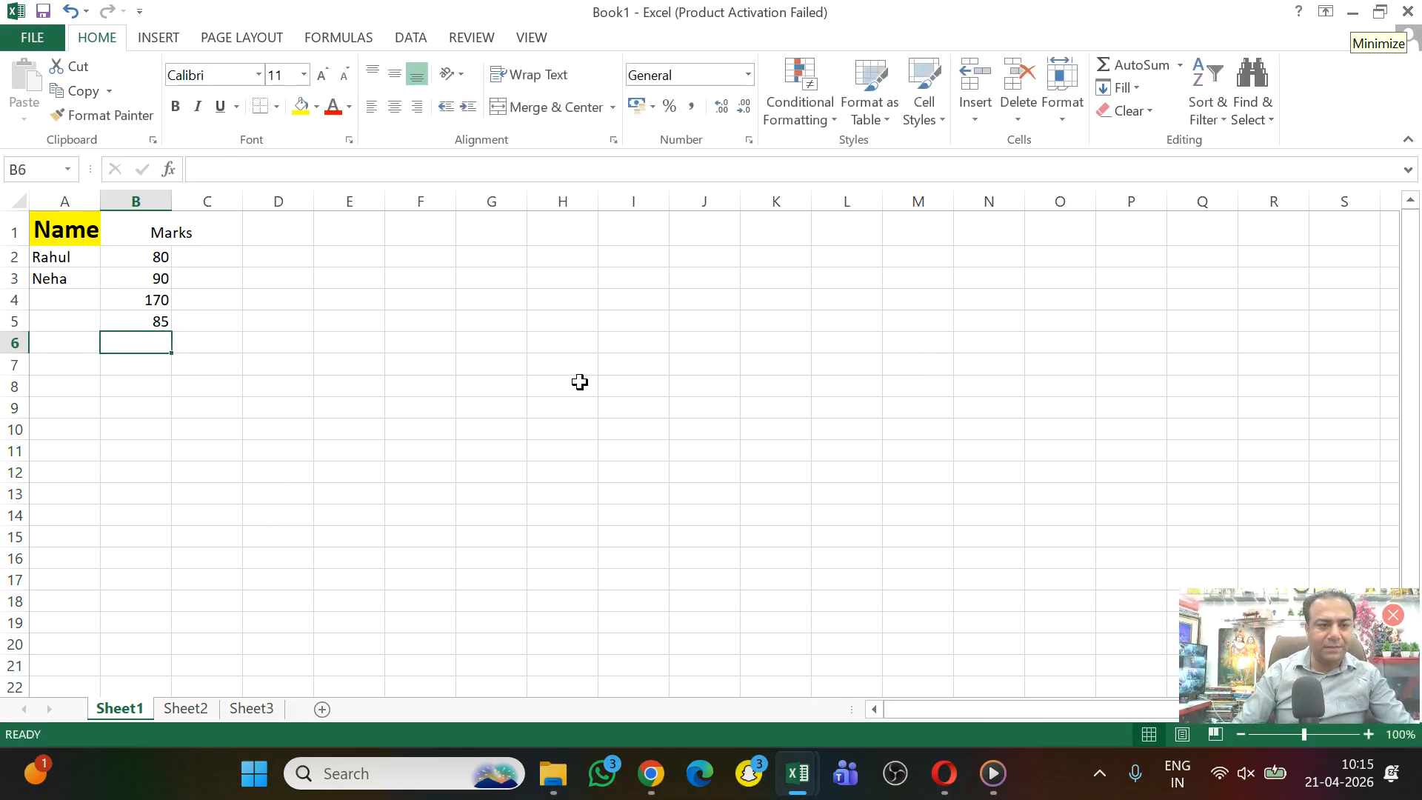
Step: Calculate a percentage in cell B6 with the formula =85/100*100
type("=")
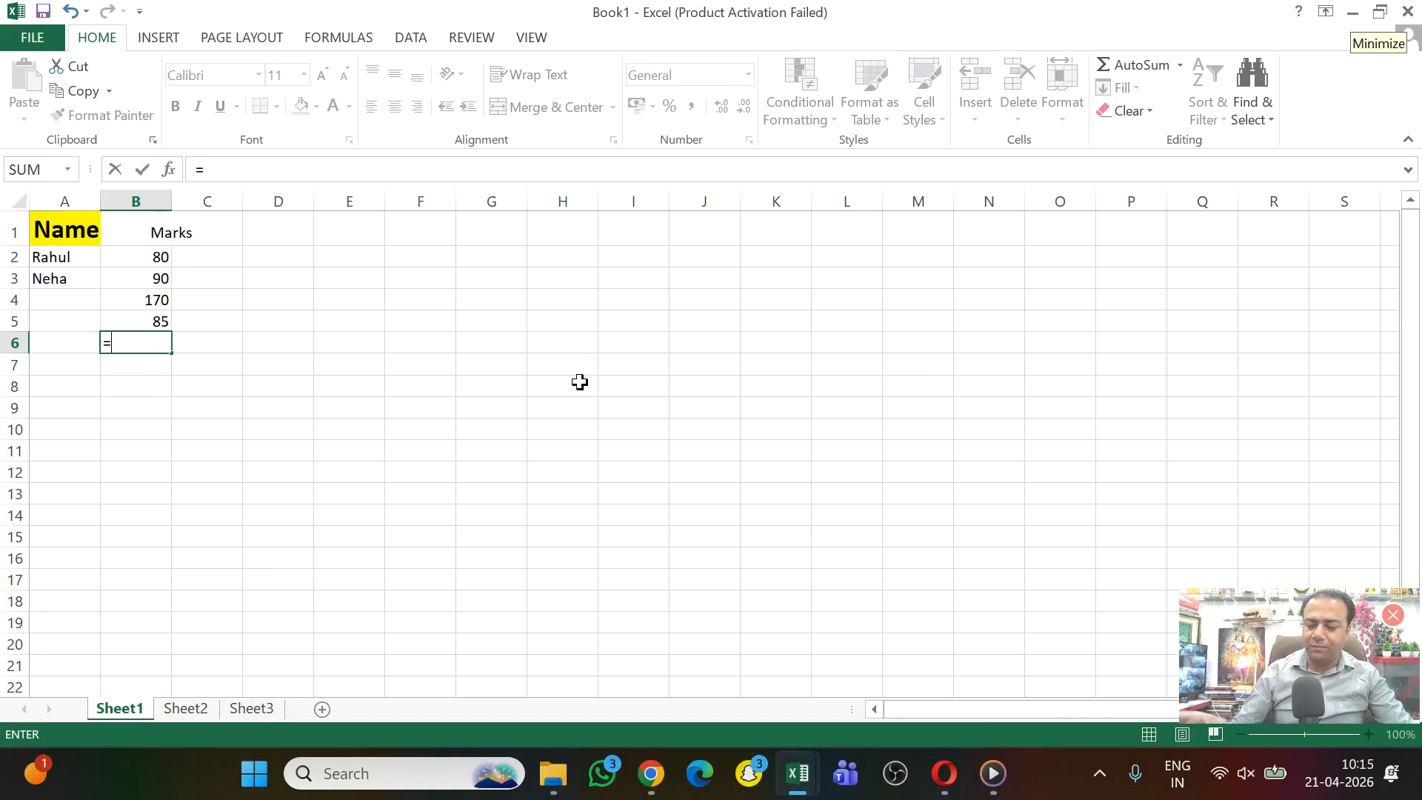
type("85")
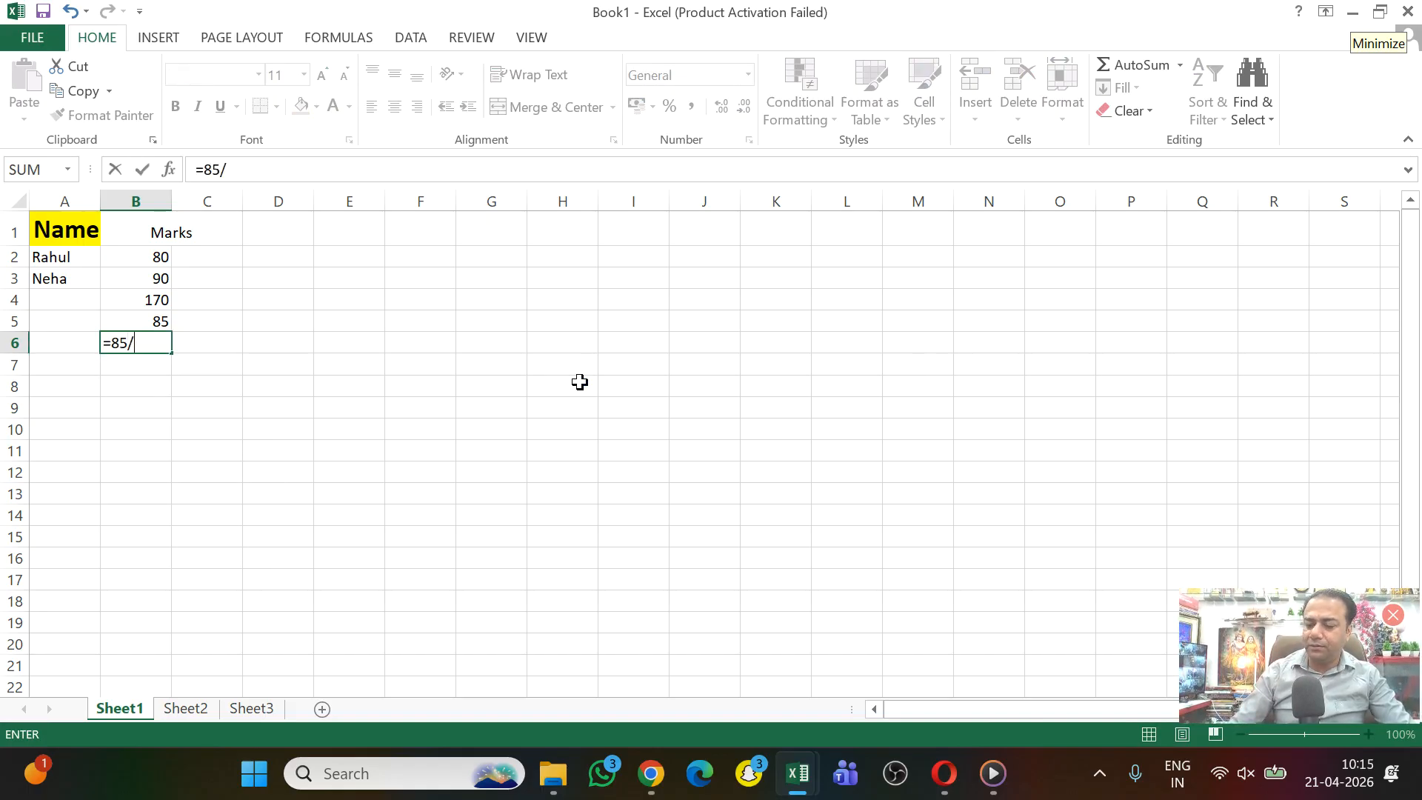
type("/100")
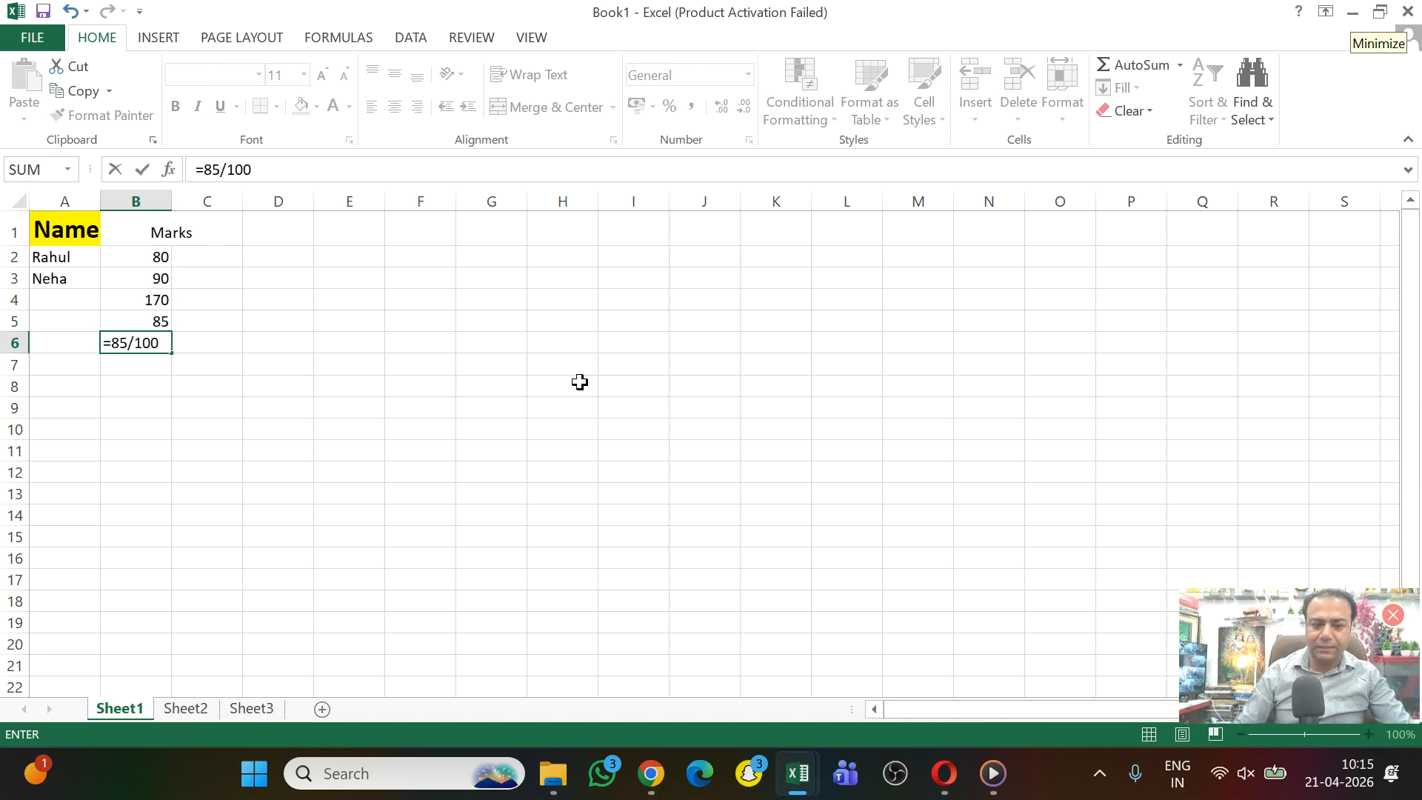
type("*100")
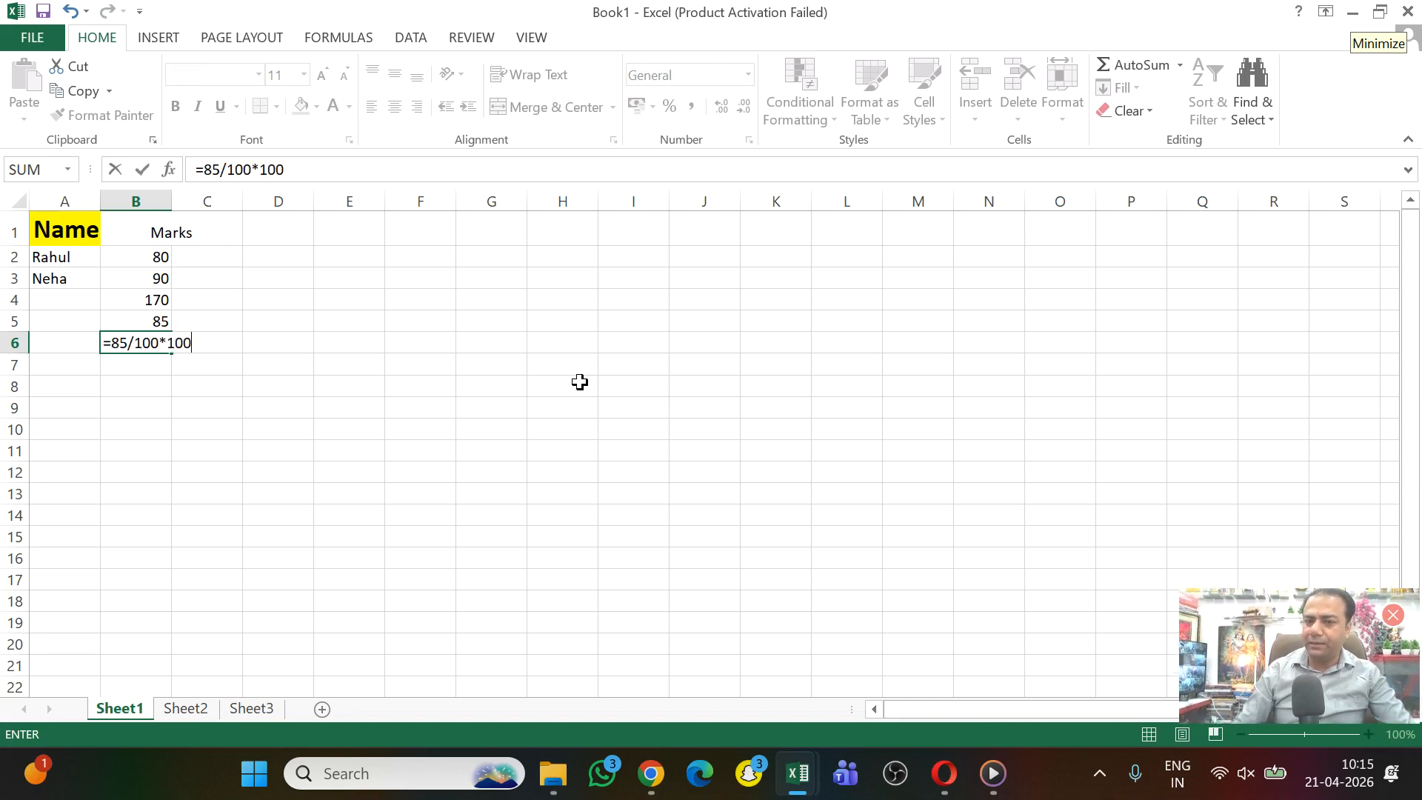
key("Return")
key("Up")
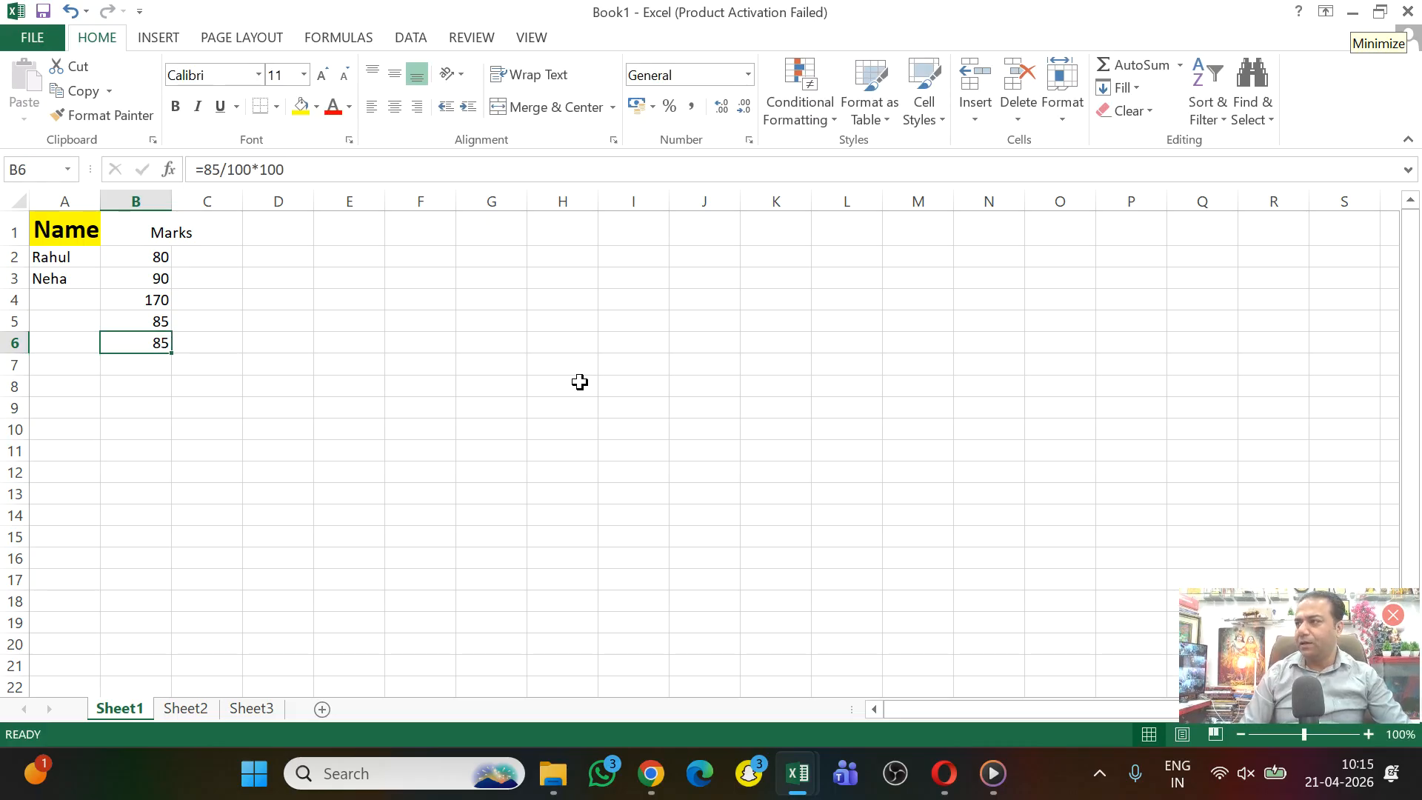
key("Down")
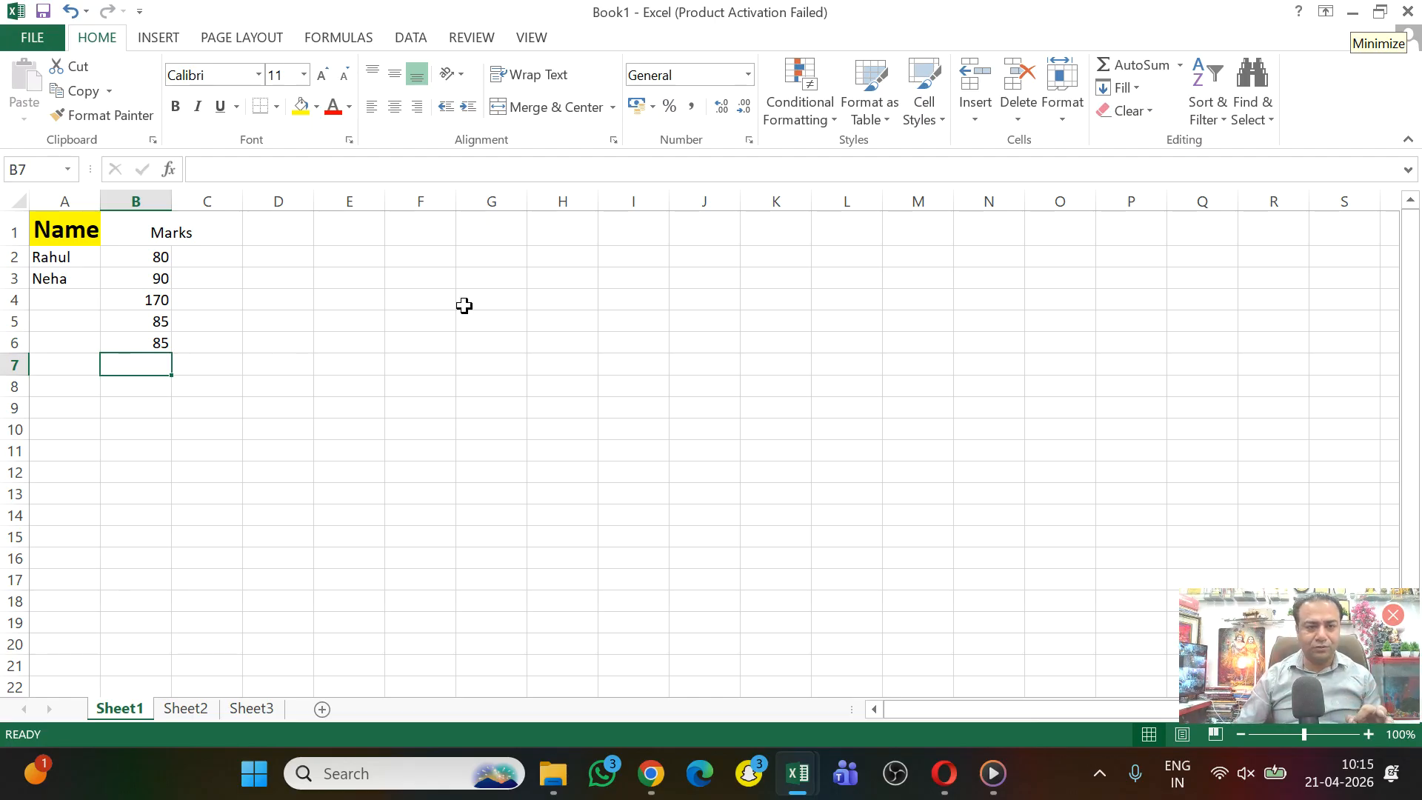
Step: Fill cells E3 to E9 with the sample numbers 45, 45, 4, 5, 4, 56 and 5
left_click(352, 279)
type("45")
key("Return")
type("45 4 5 4 56 5")
key("Return")
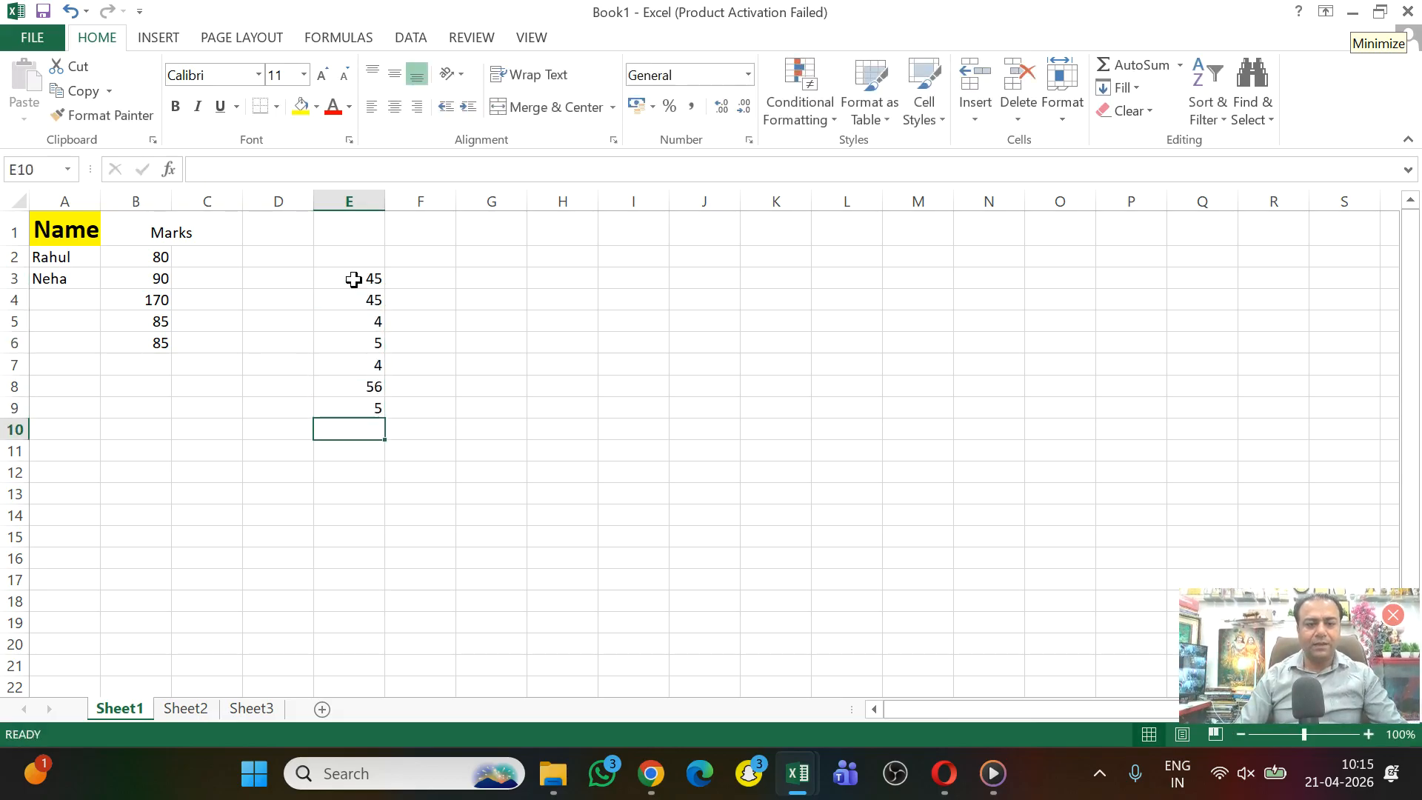
key("shift+Up")
key("shift+Up")
key("shift+Up")
key("shift+Up")
key("shift+Up")
key("shift+Up")
key("shift+Up")
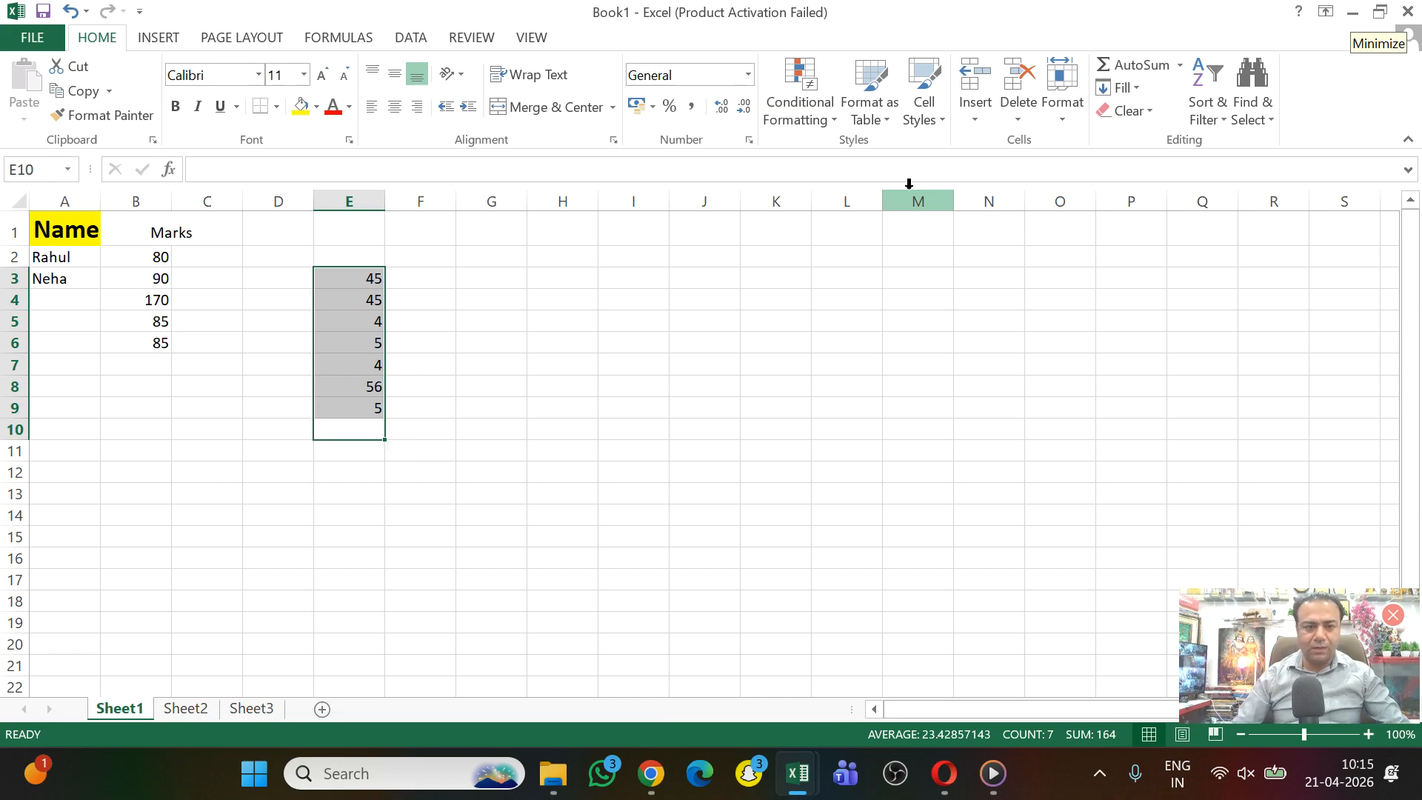
key("Down")
key("Up")
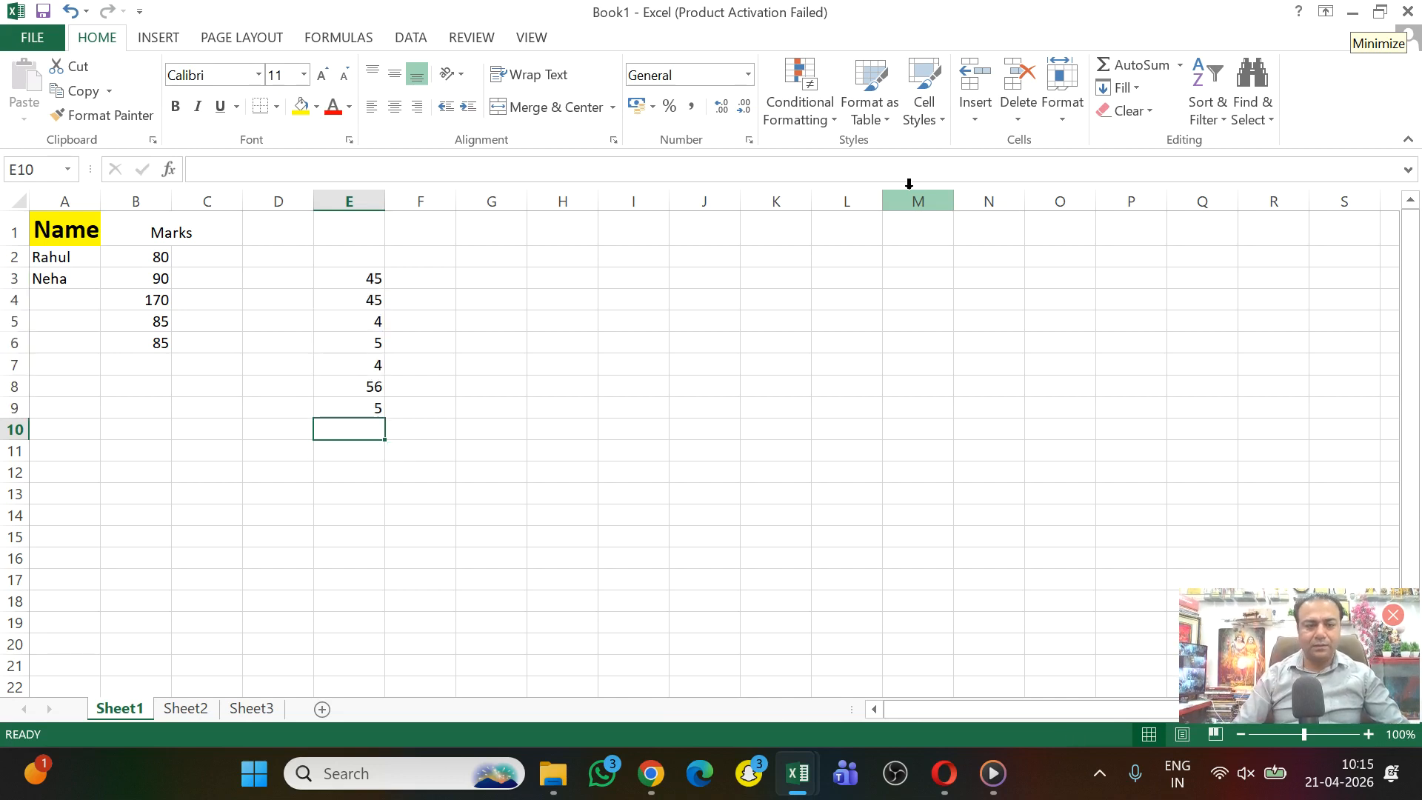
Step: Total the sample numbers in E3:E9 with AutoSum, placing the result in cell E10
key("shift+Up")
key("shift+Up")
key("shift+Up")
key("shift+Up")
key("shift+Up")
key("shift+Up")
key("shift+Up")
key("shift+Up")
key("shift+Down")
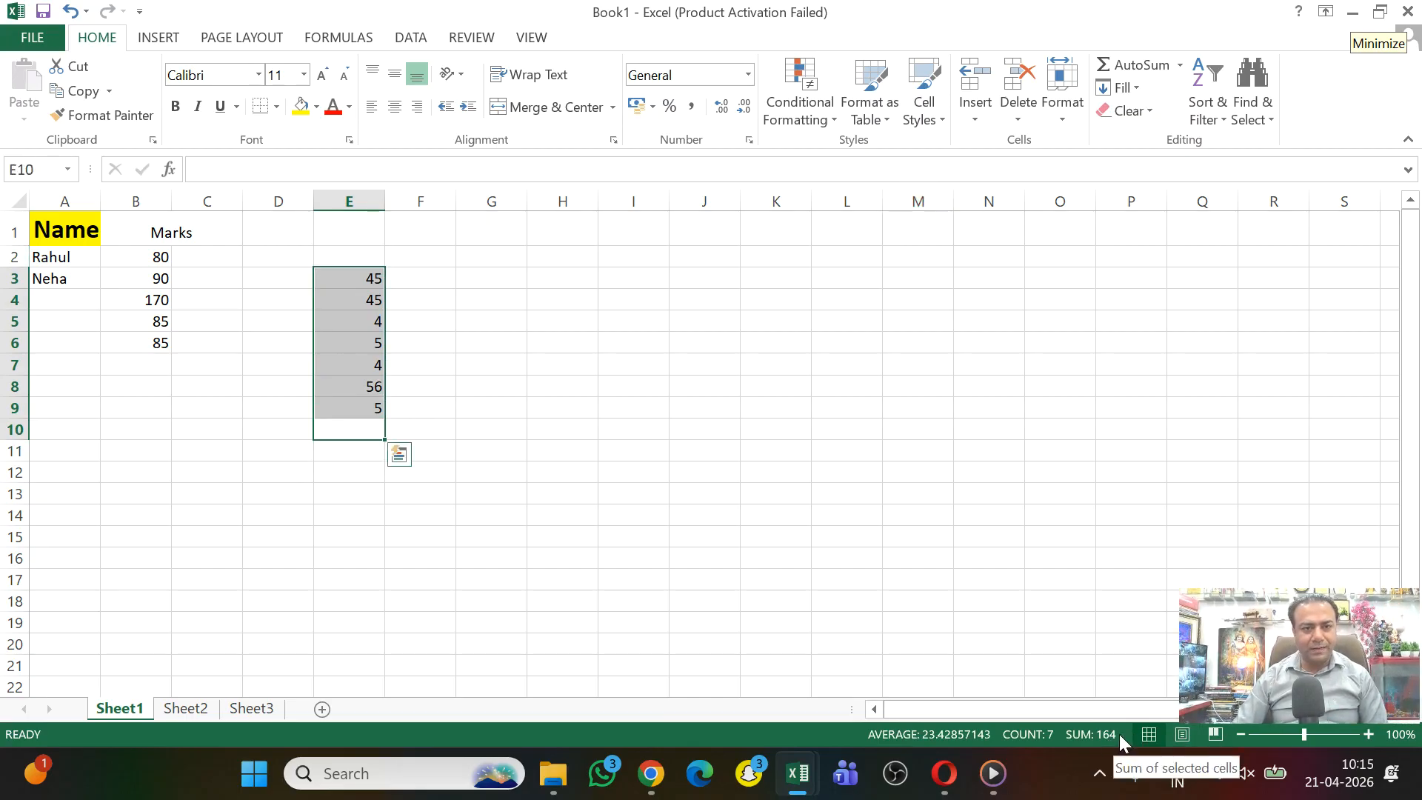
left_click(1121, 65)
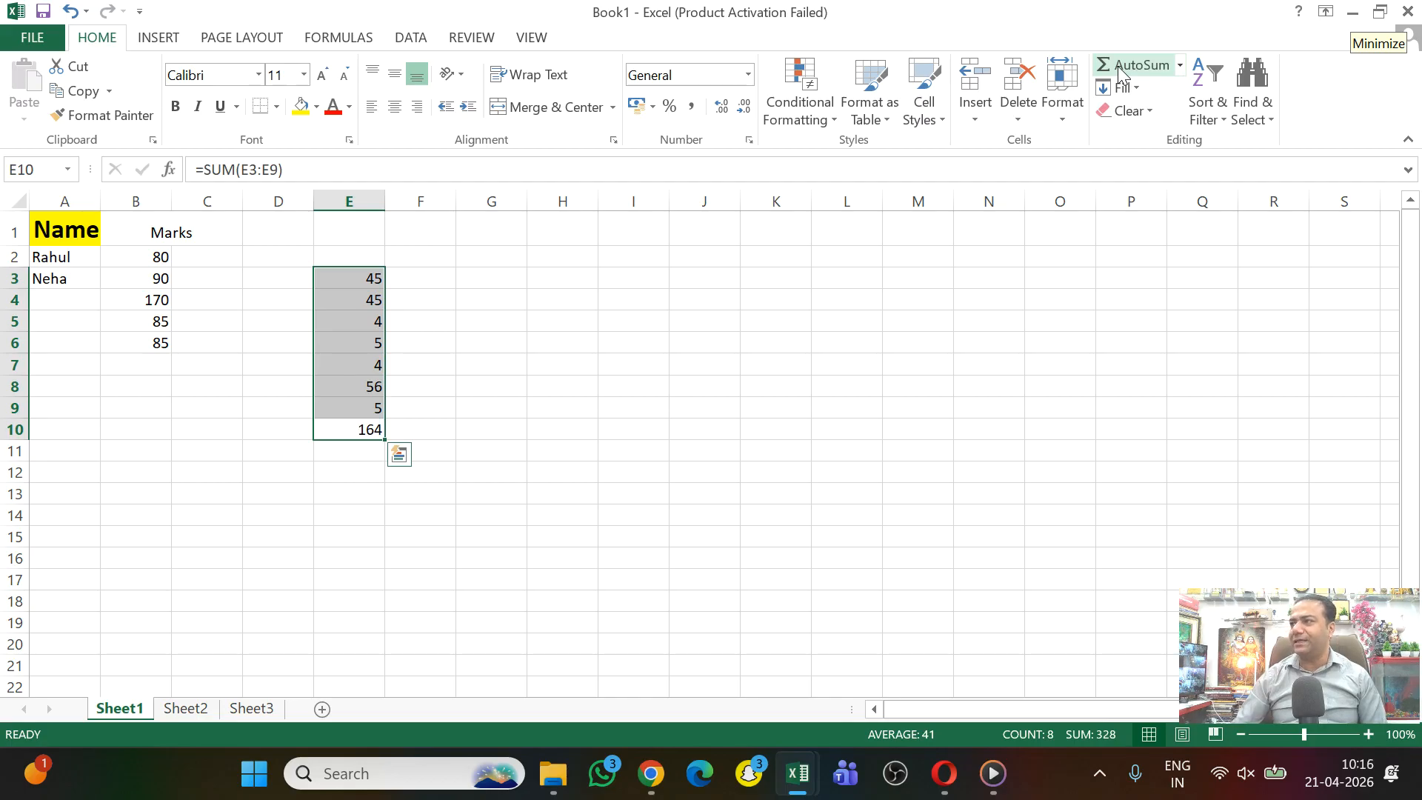
left_click(430, 388)
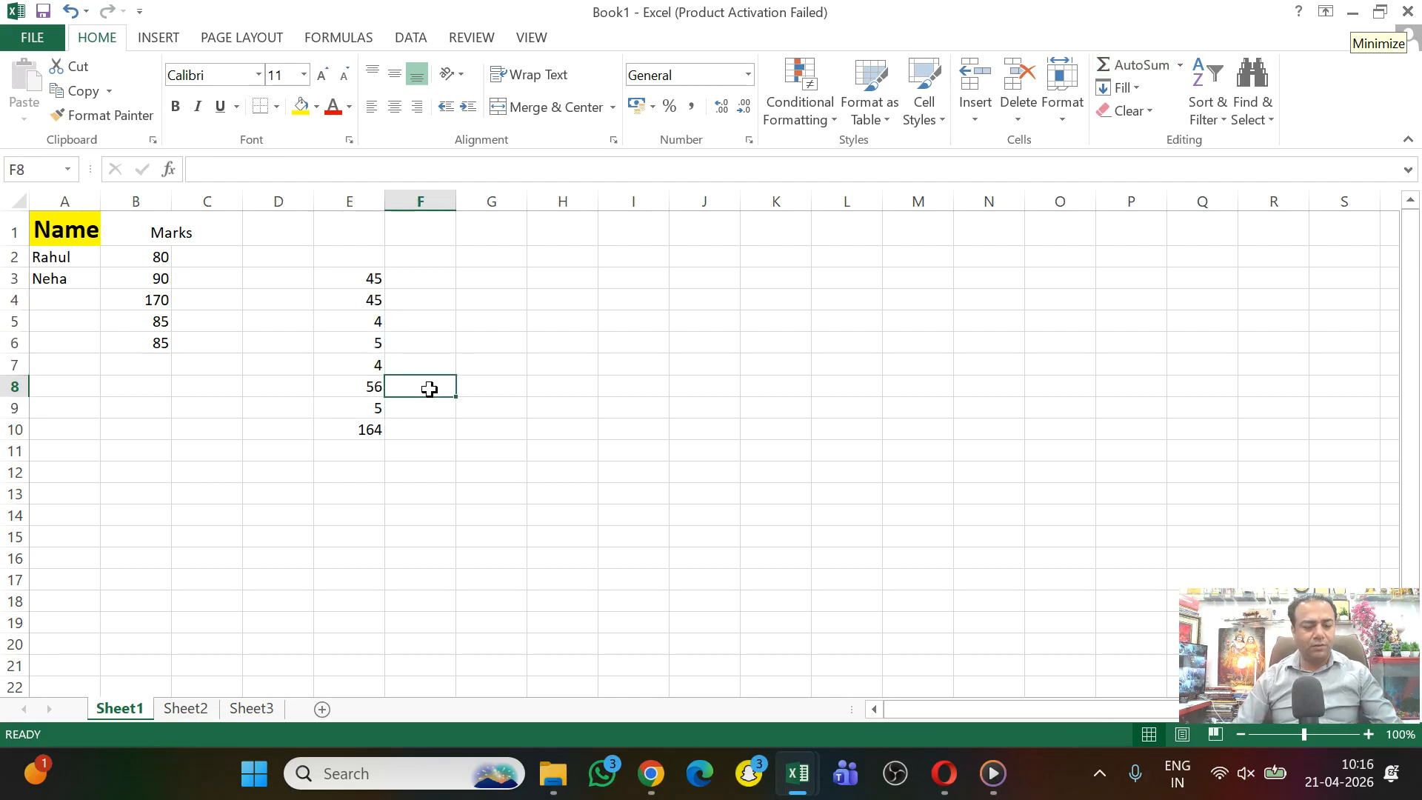
Step: Start saving the workbook to the Desktop with a person's first name as the file name, and cancel the save
key("ctrl+s")
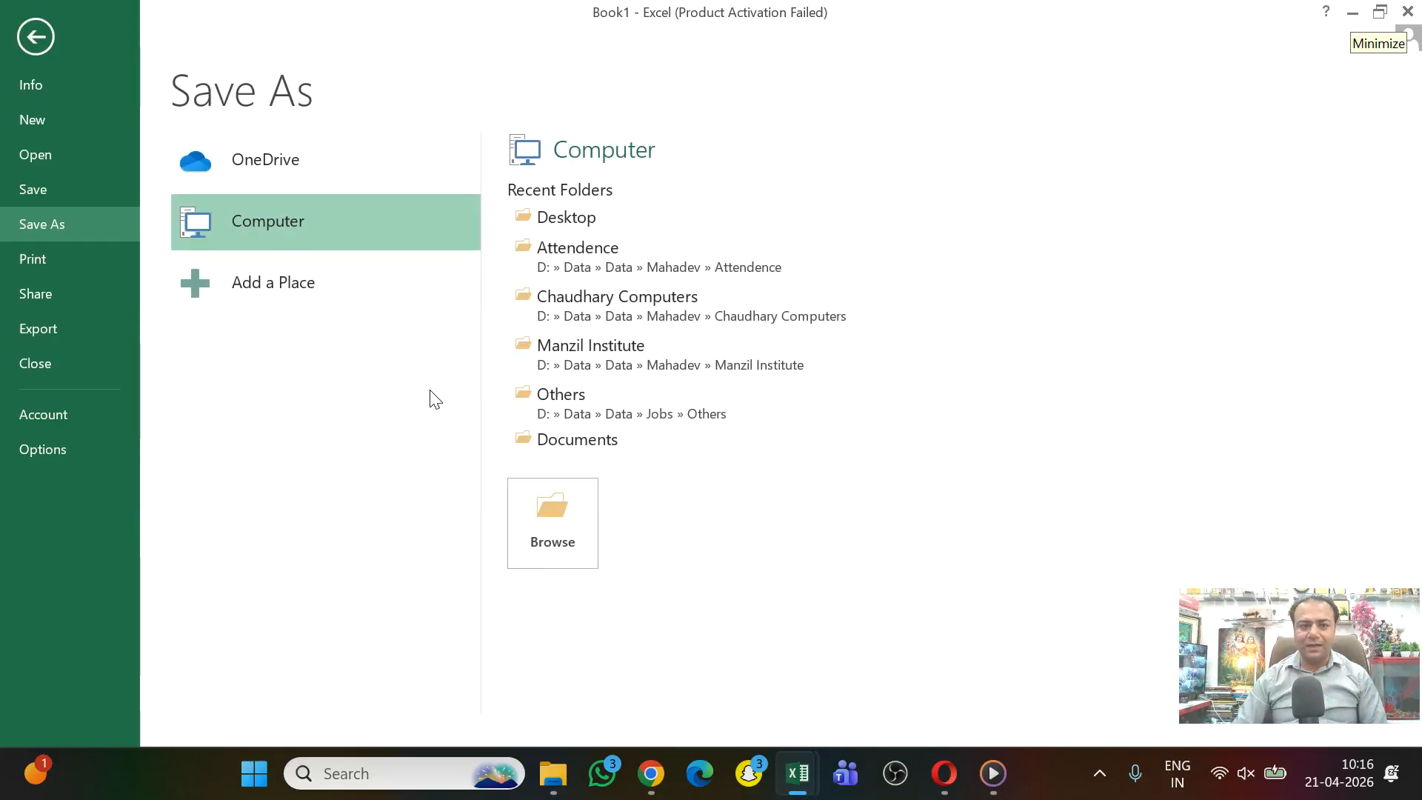
left_click(574, 215)
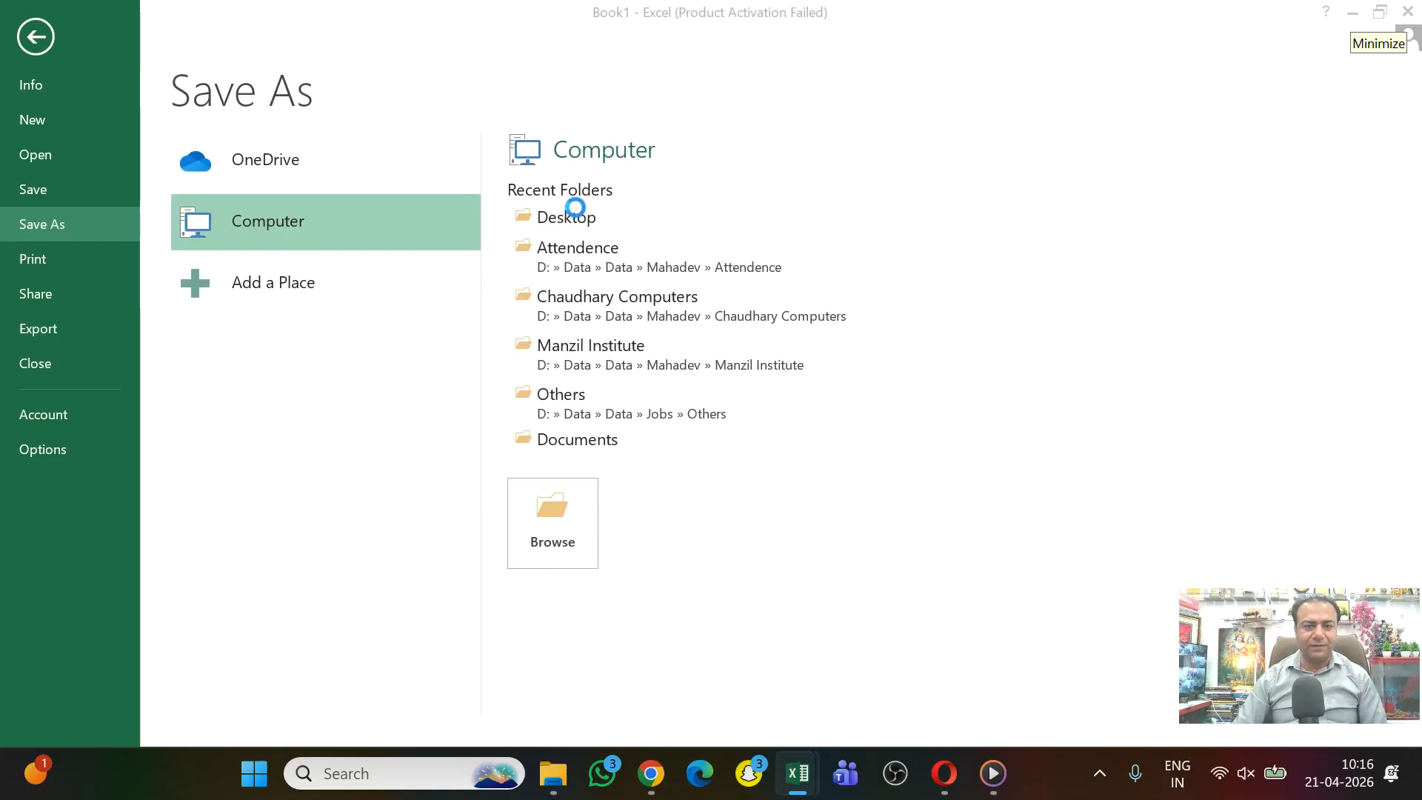
type("Rajan")
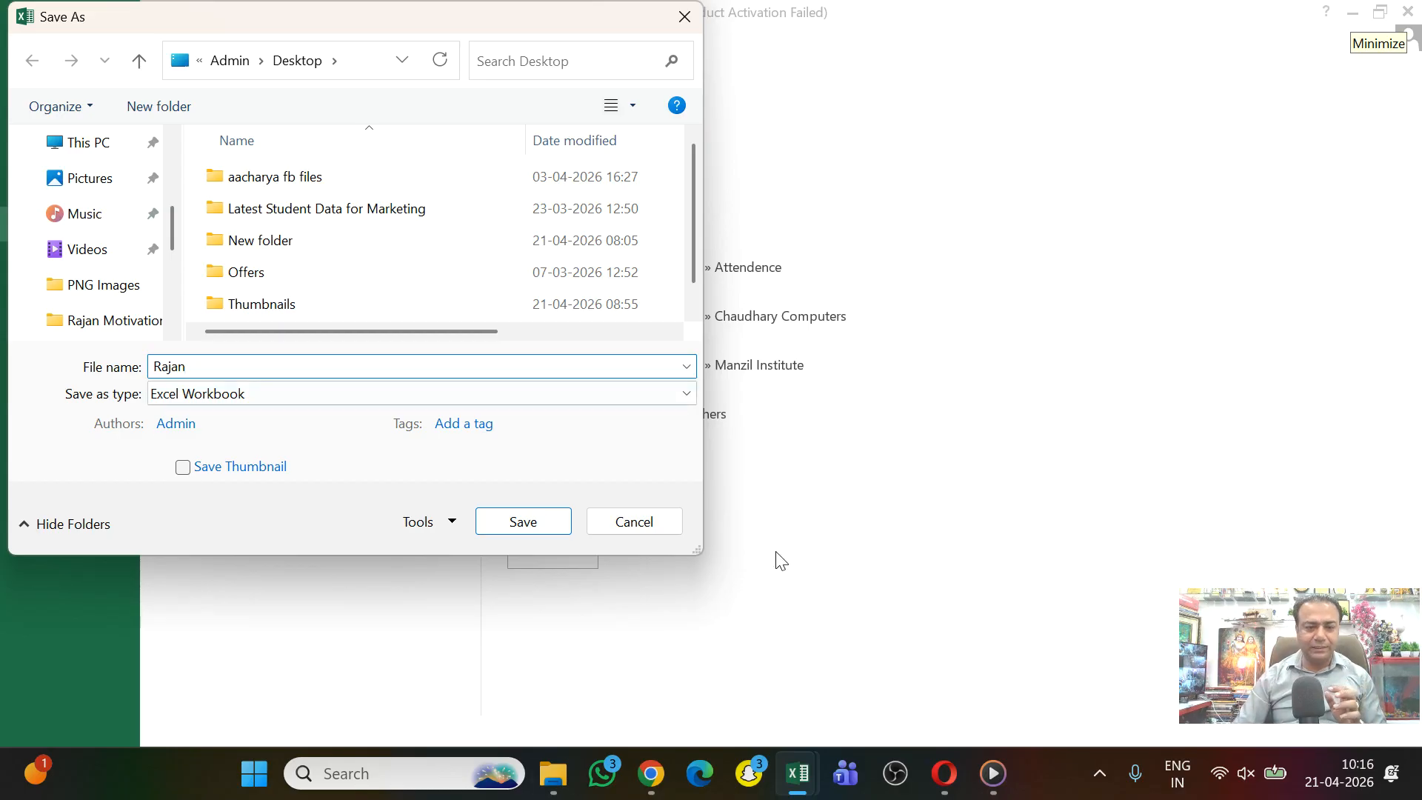
left_click(616, 530)
key("Escape")
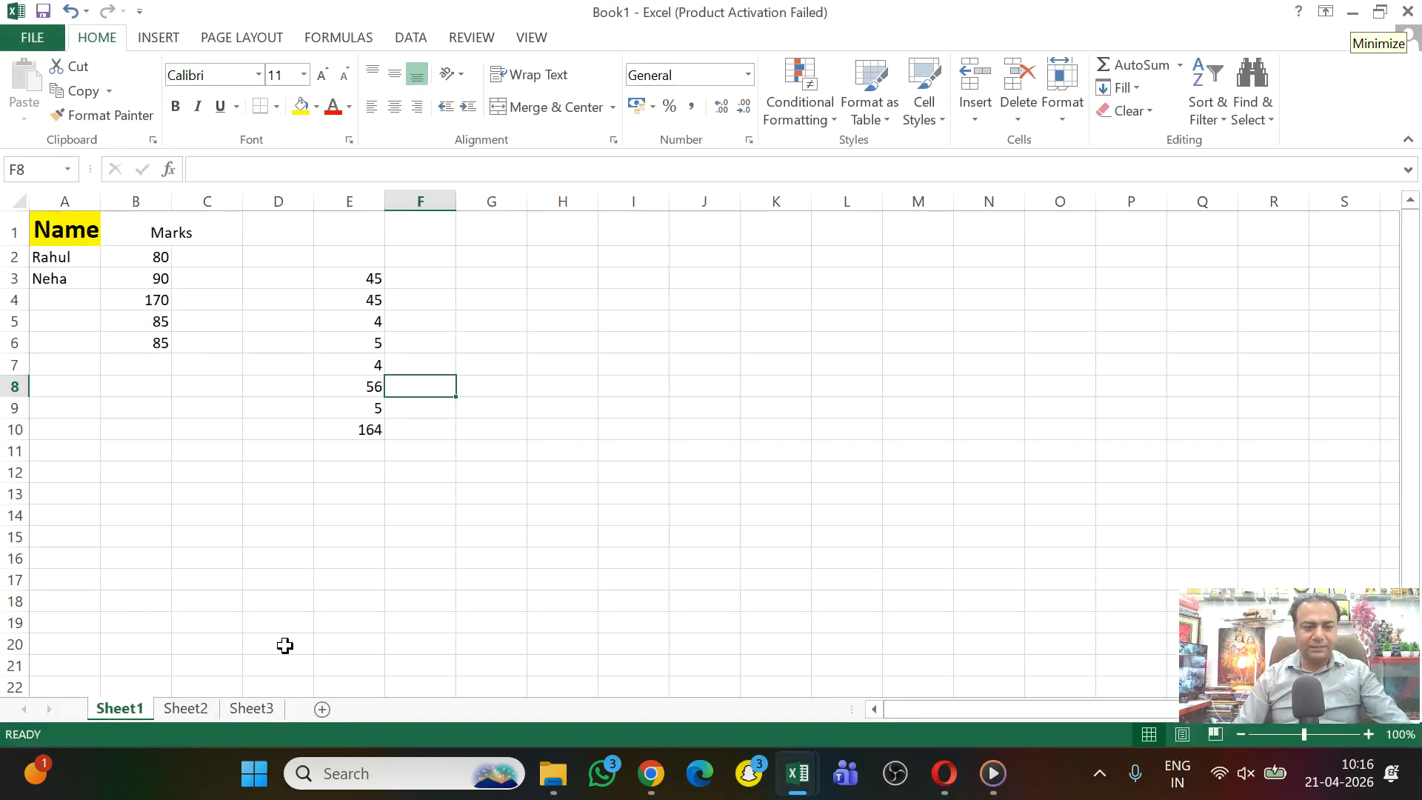
Step: Add two new worksheets to the workbook and return to Sheet1
left_click(320, 708)
left_click(379, 708)
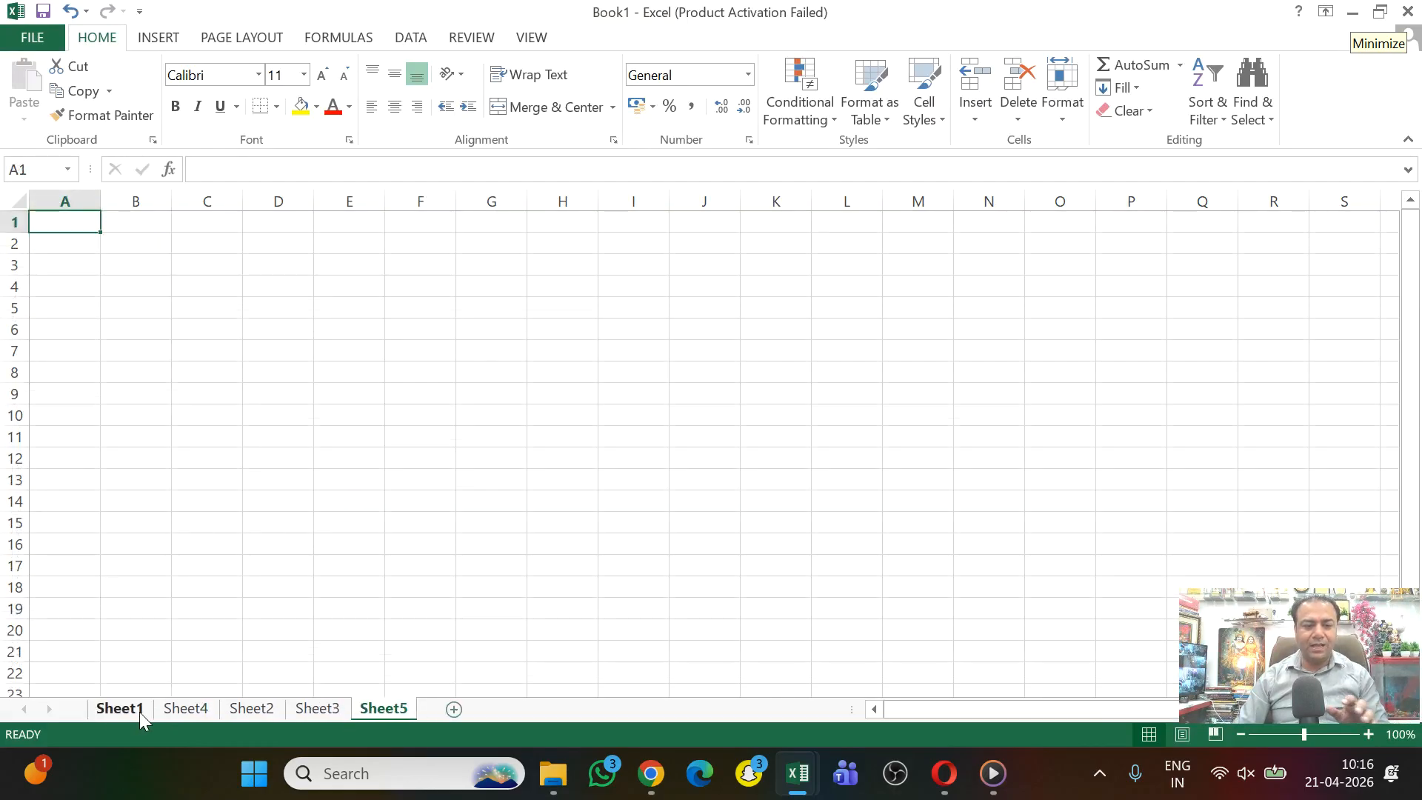
left_click(129, 711)
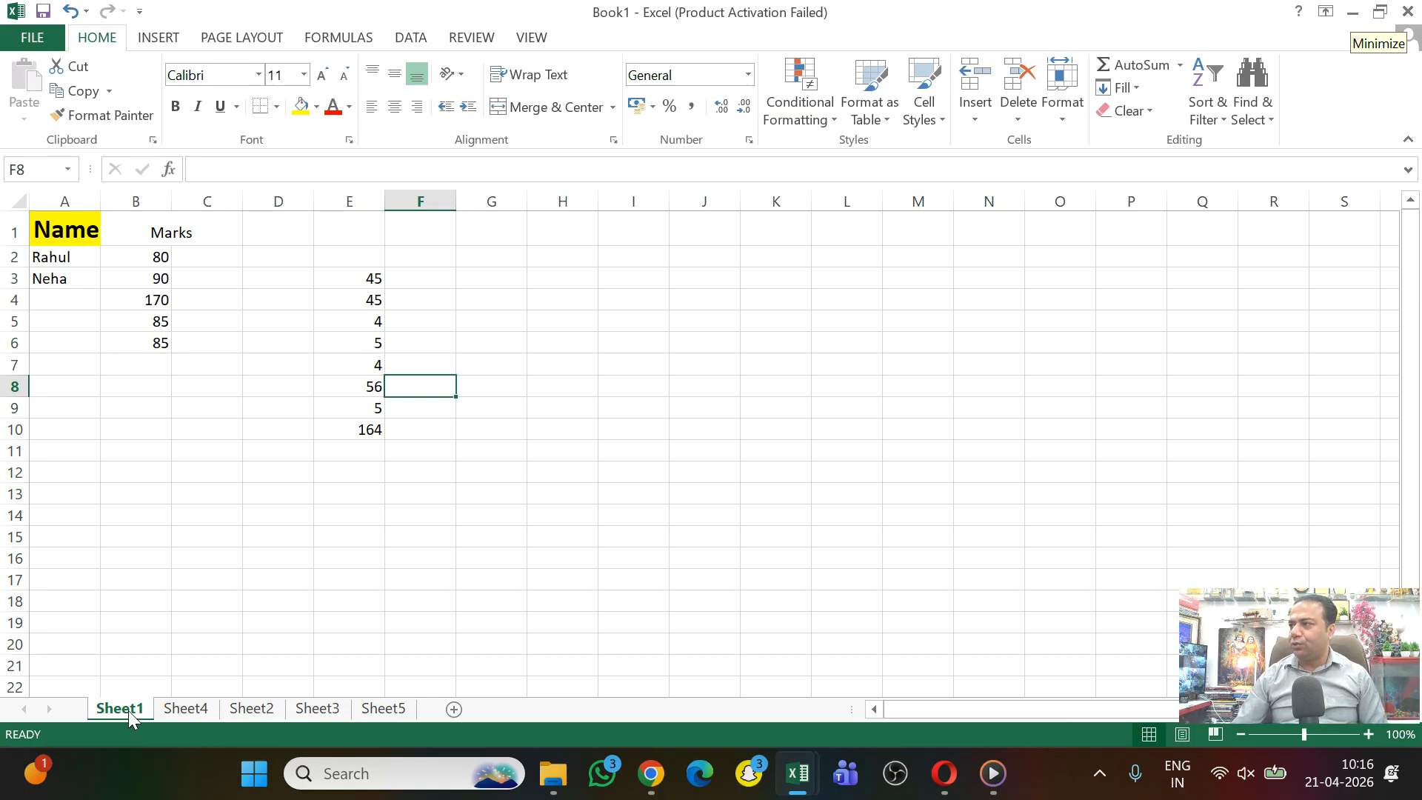